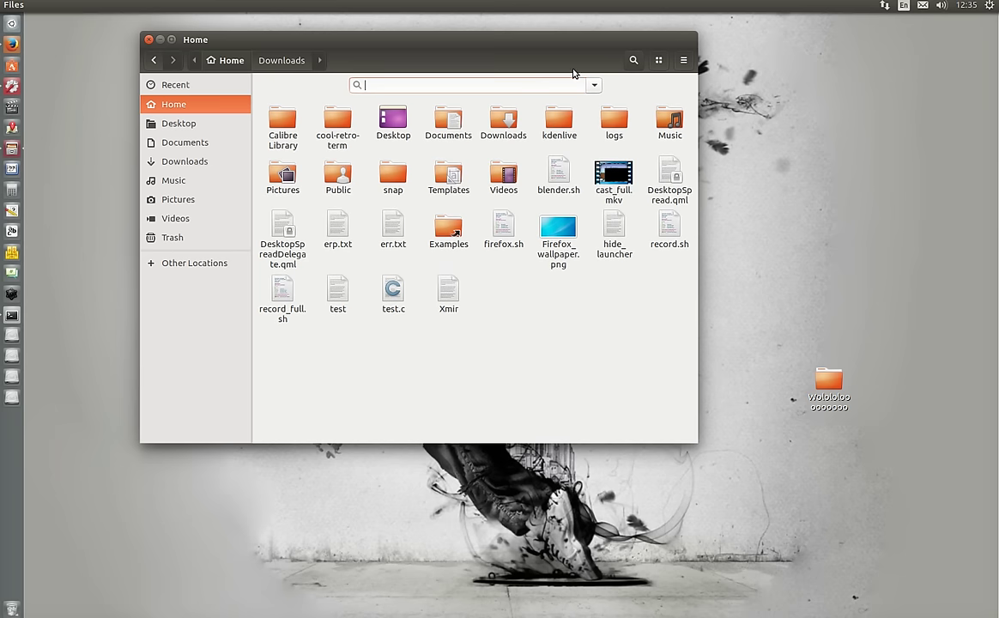
Search the Home folder for "err", clear the query and close the search.
type("err")
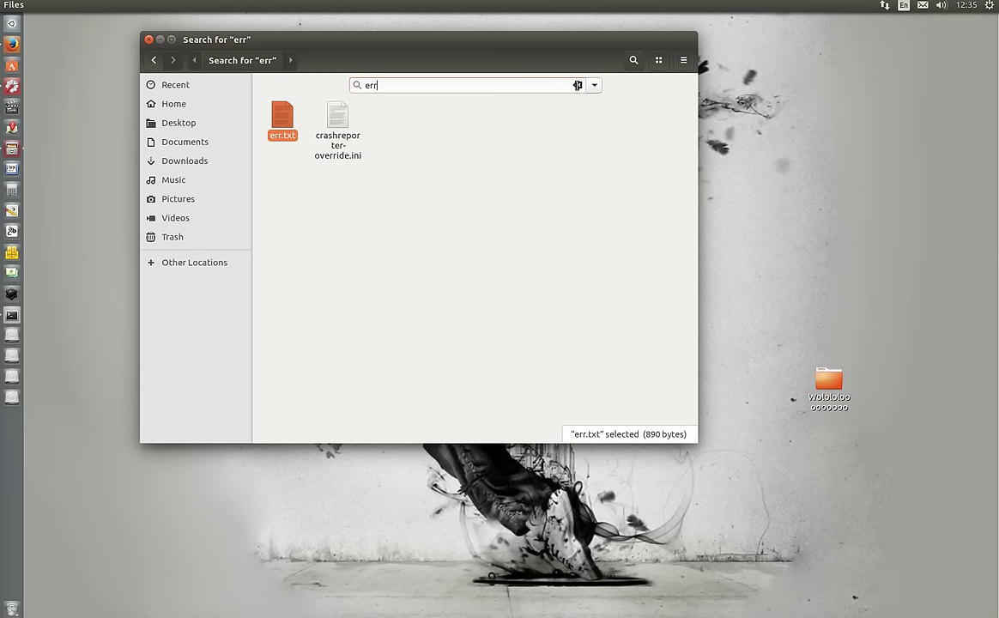
left_click(577, 85)
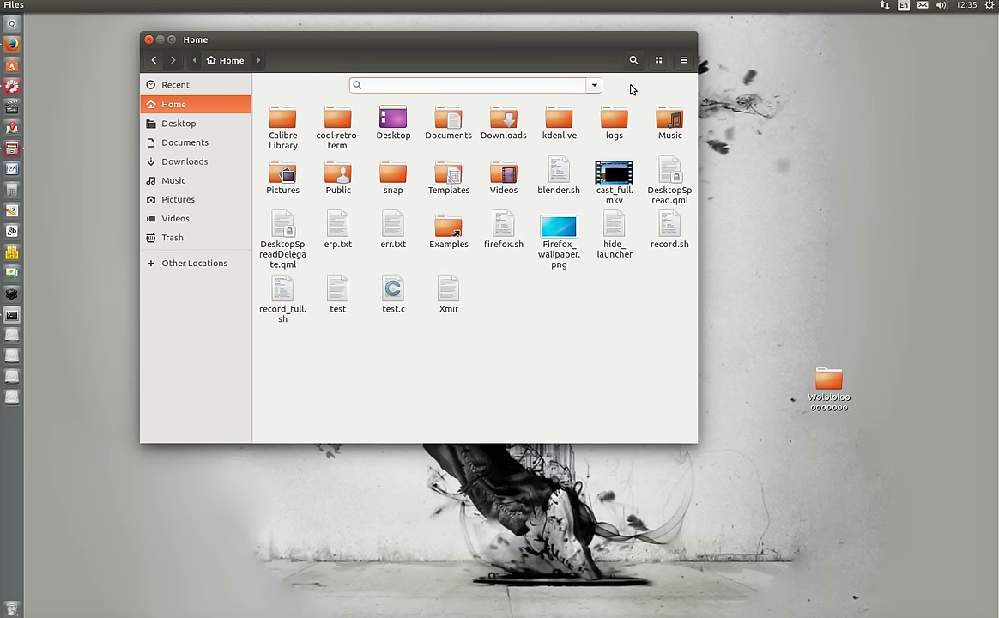
key("Escape")
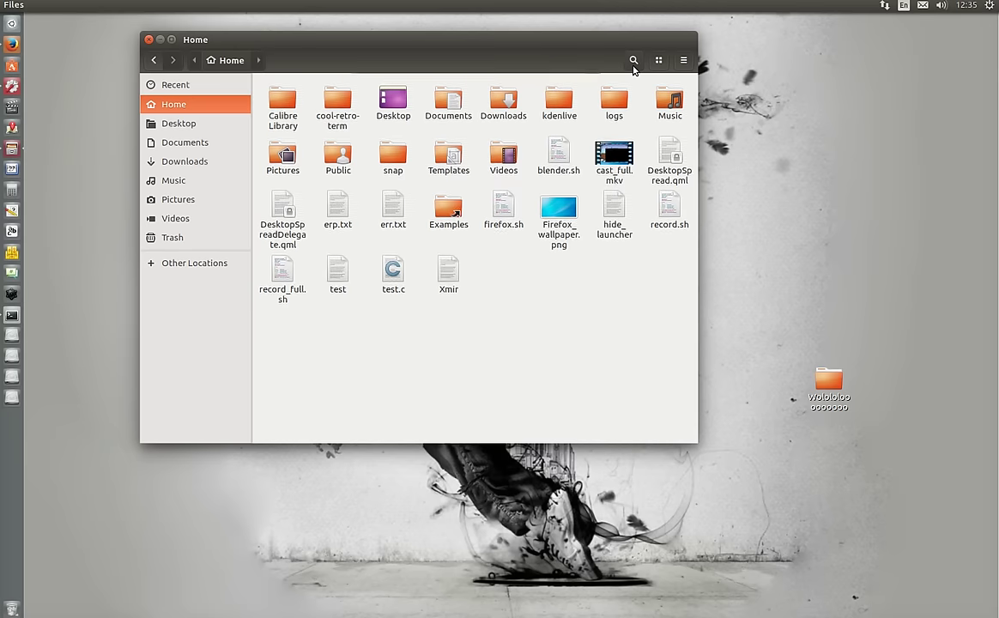
left_click(633, 67)
left_click(633, 67)
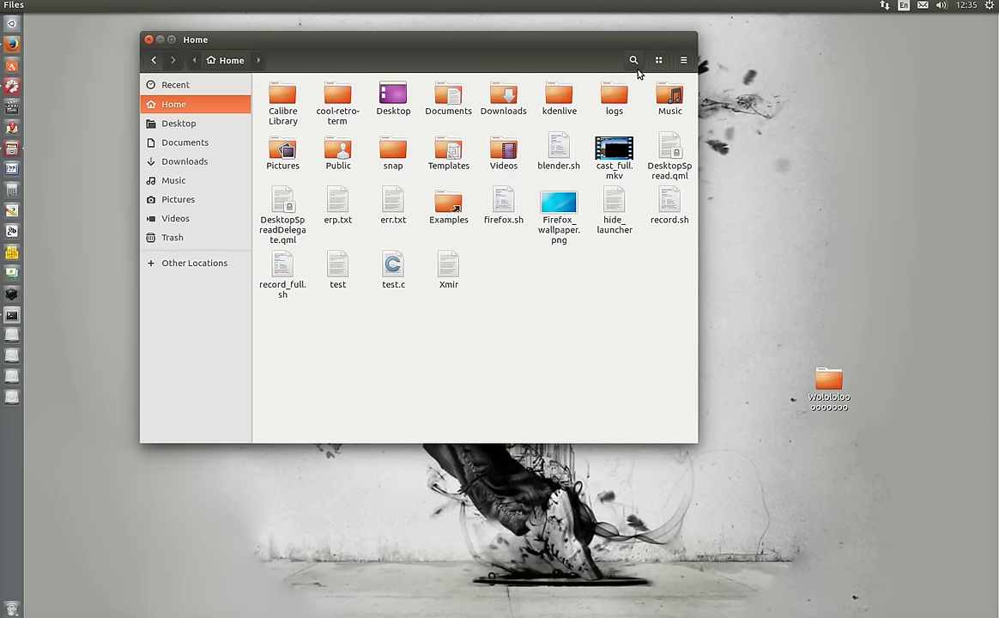
Enlarge the Home folder's icons by one zoom level and return them to the smallest size.
left_click(659, 63)
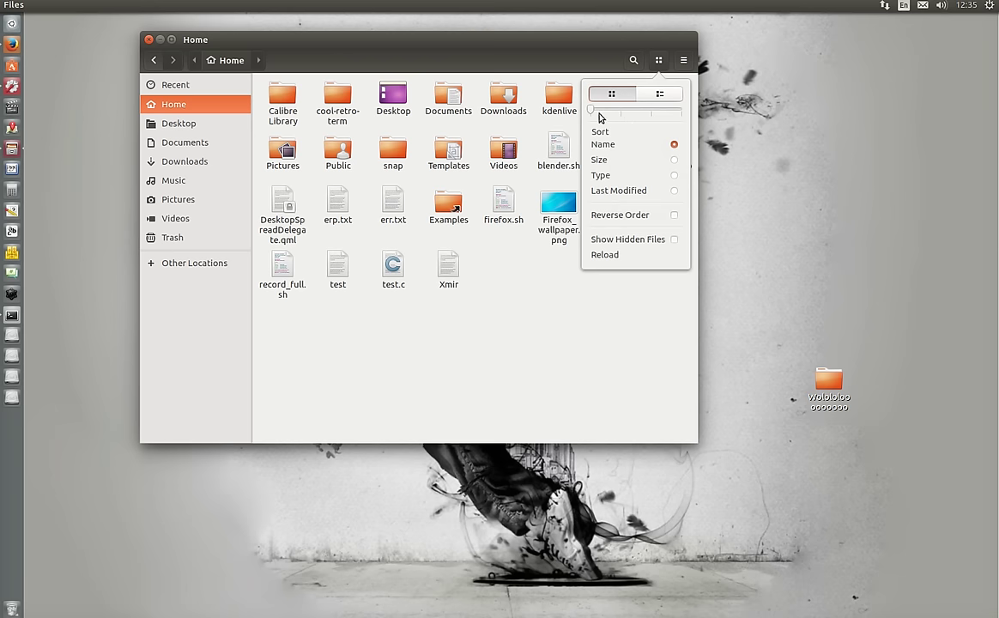
left_click_drag(592, 111, 622, 113)
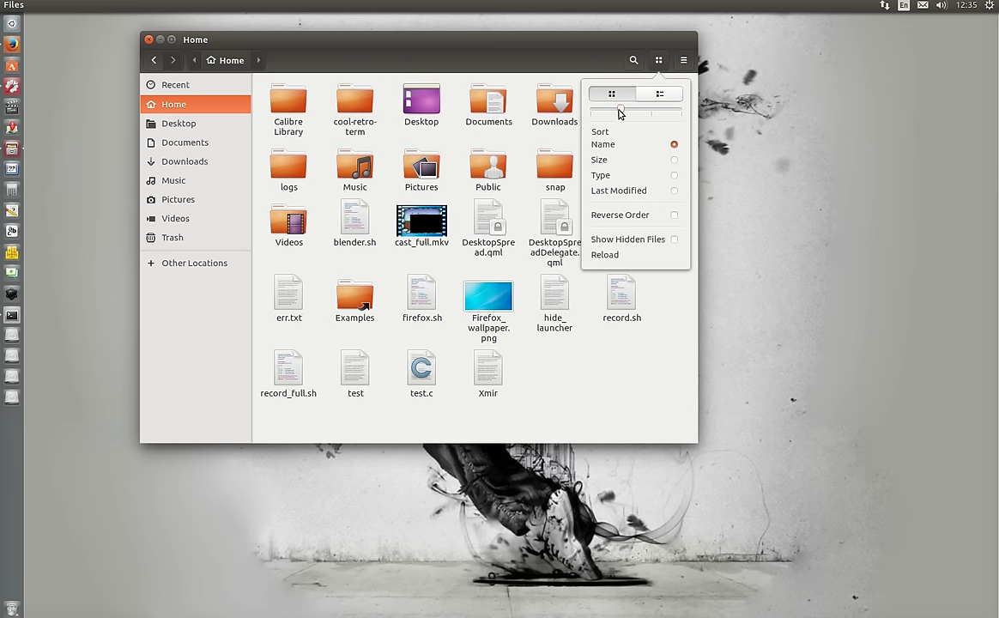
left_click_drag(621, 114, 590, 111)
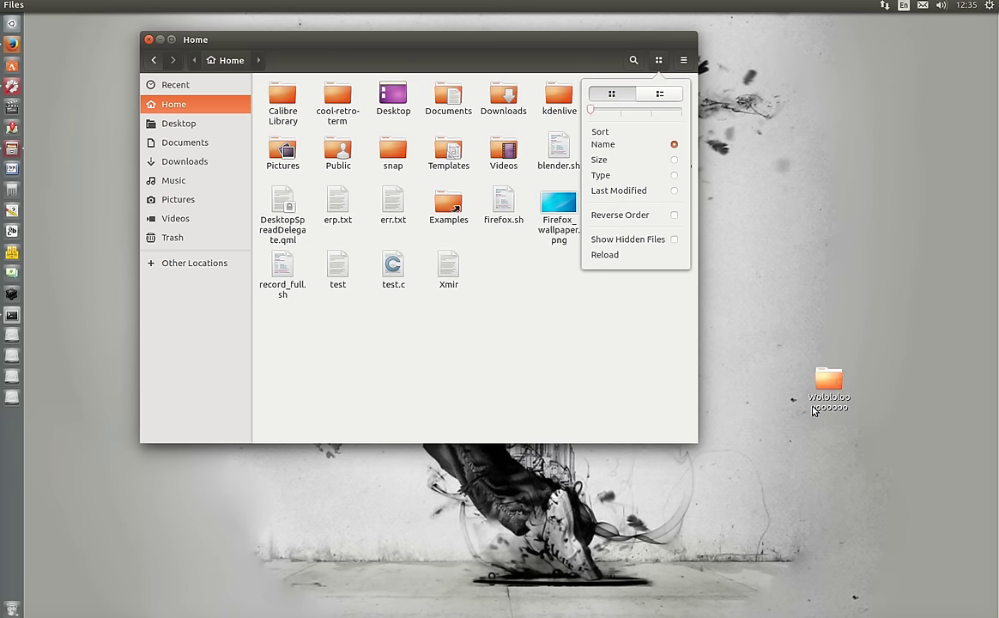
Reposition the desktop folder beside the Home window and raise the icon size to the third zoom level.
left_click_drag(828, 383, 552, 472)
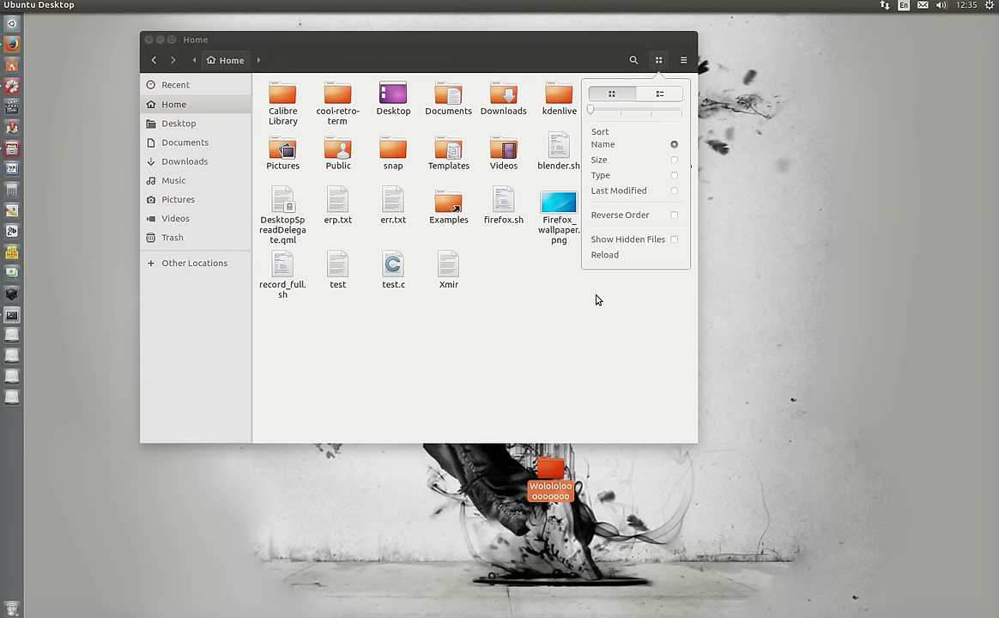
left_click_drag(600, 110, 614, 114)
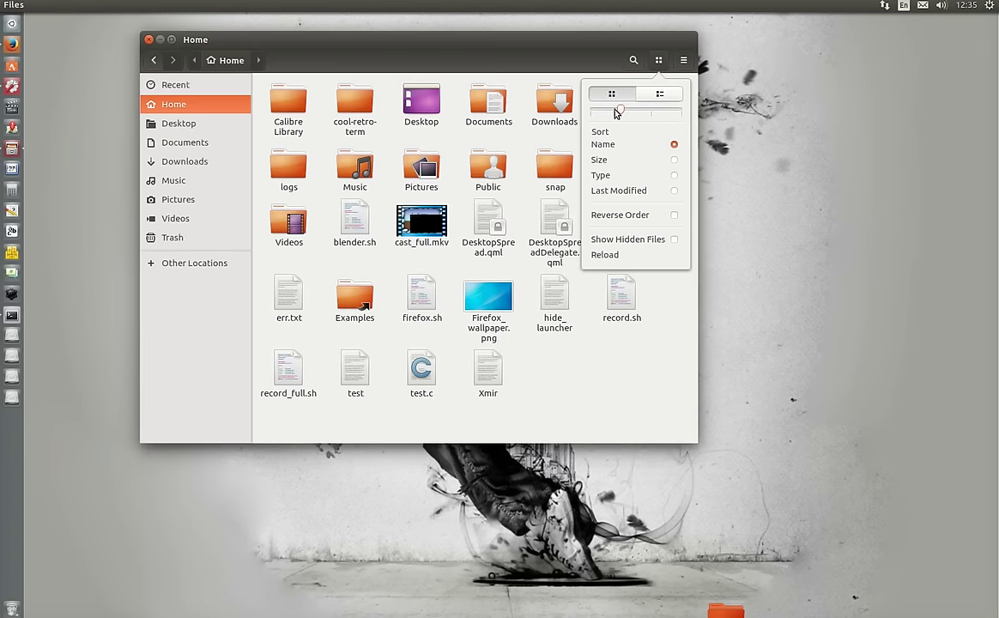
left_click_drag(725, 609, 730, 251)
left_click(627, 113)
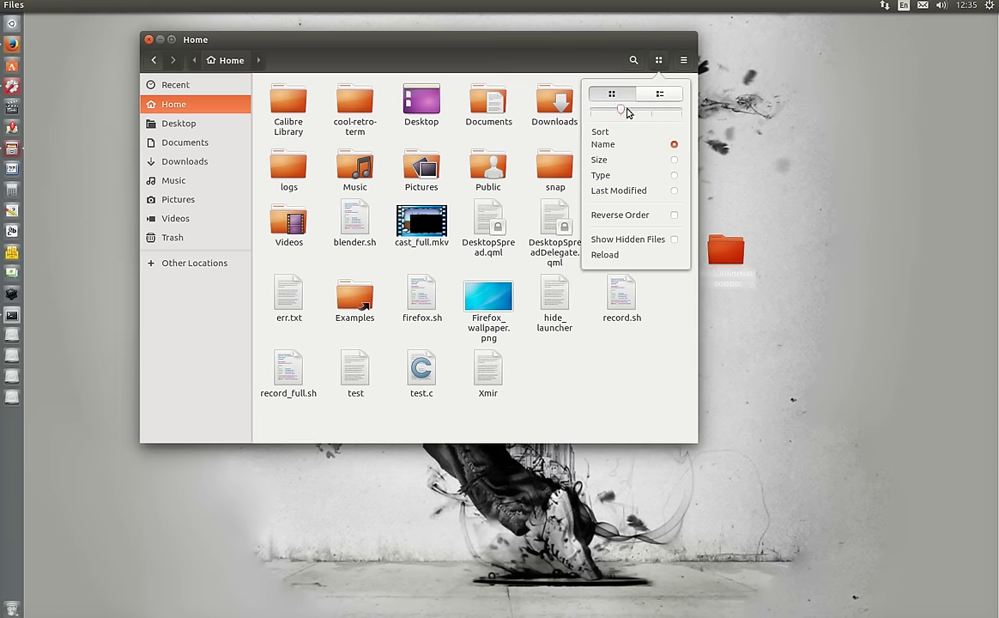
left_click_drag(627, 113, 649, 112)
Place the desktop folder near the desktop's upper-left corner, clear of the Home window, and set the icons to the third zoom level.
left_click_drag(460, 44, 389, 81)
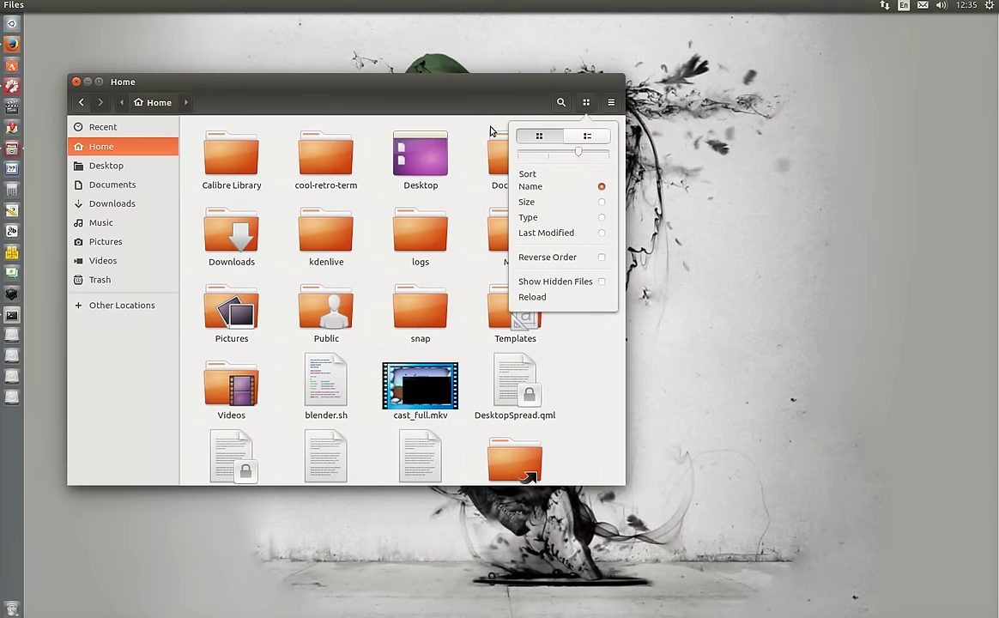
left_click_drag(577, 159, 554, 159)
left_click_drag(716, 250, 116, 26)
left_click_drag(200, 77, 373, 119)
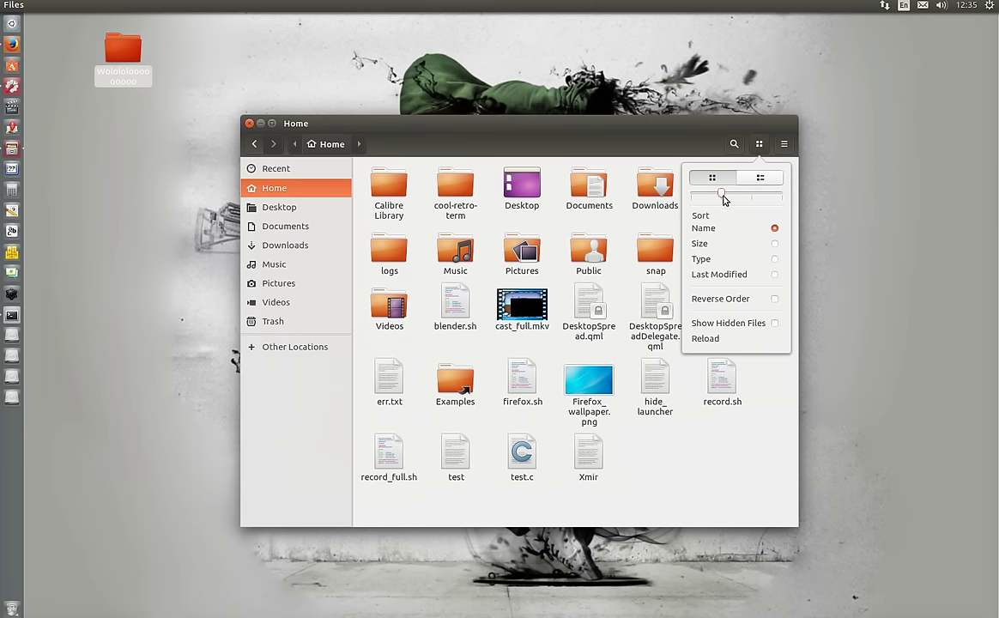
left_click_drag(723, 198, 755, 197)
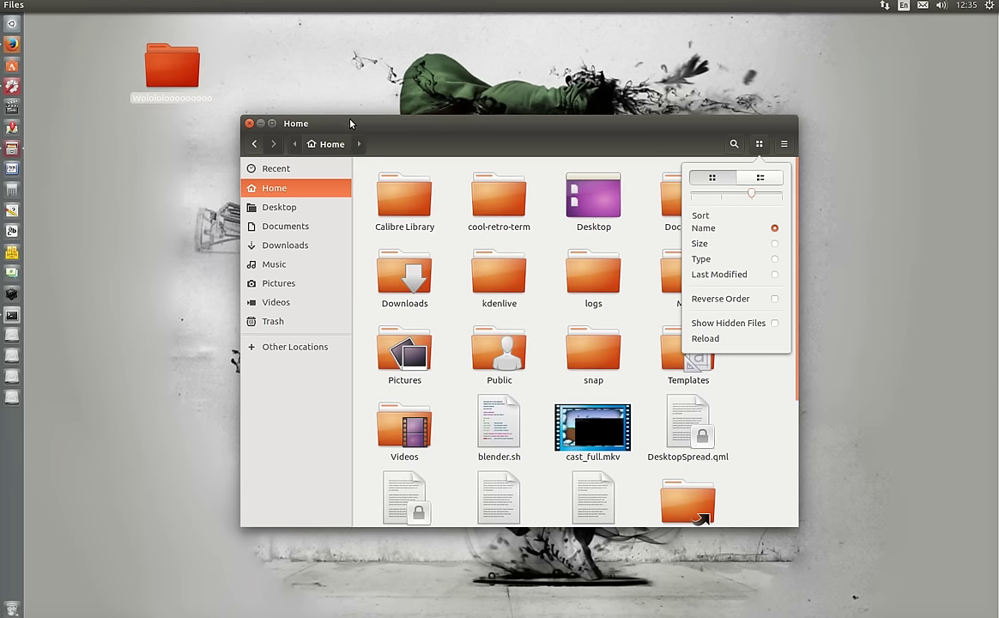
Move the Home window closer to the desktop's upper-left corner and enlarge it, including a brief maximize and restore.
left_click_drag(351, 124, 300, 87)
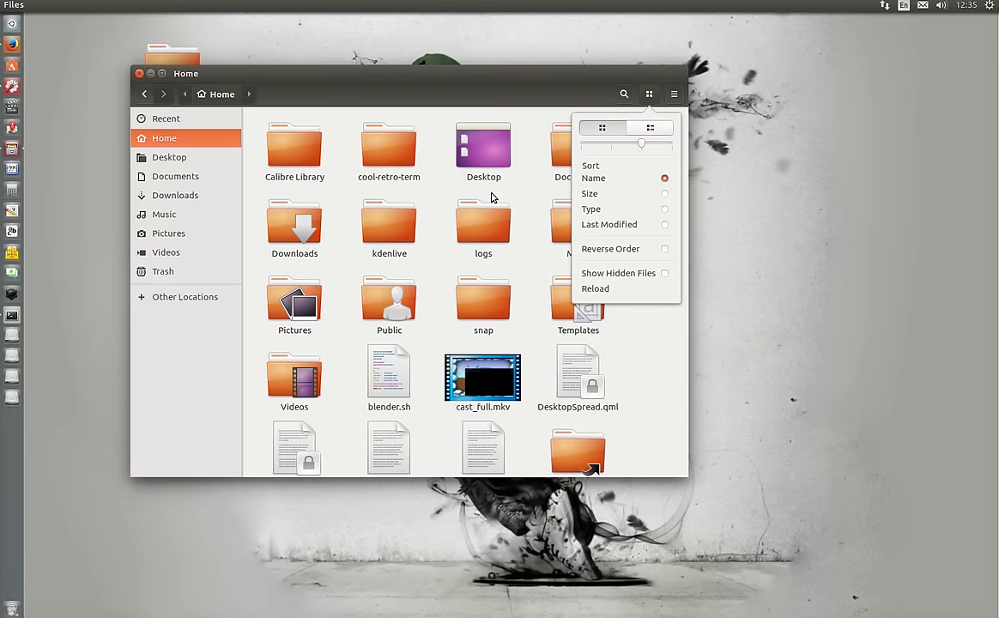
left_click_drag(688, 476, 804, 543)
left_click(713, 409)
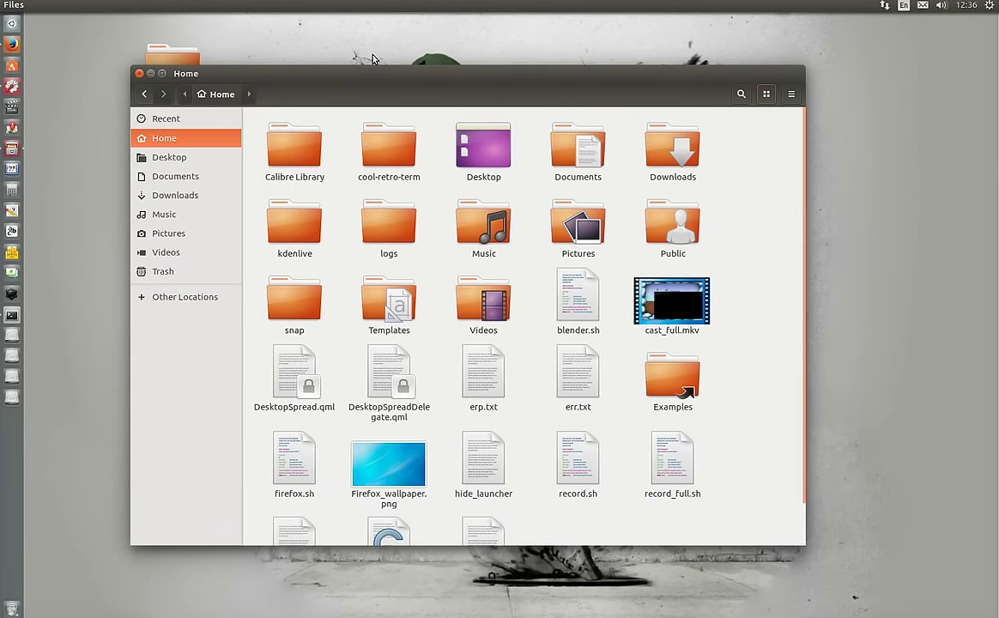
left_click(162, 75)
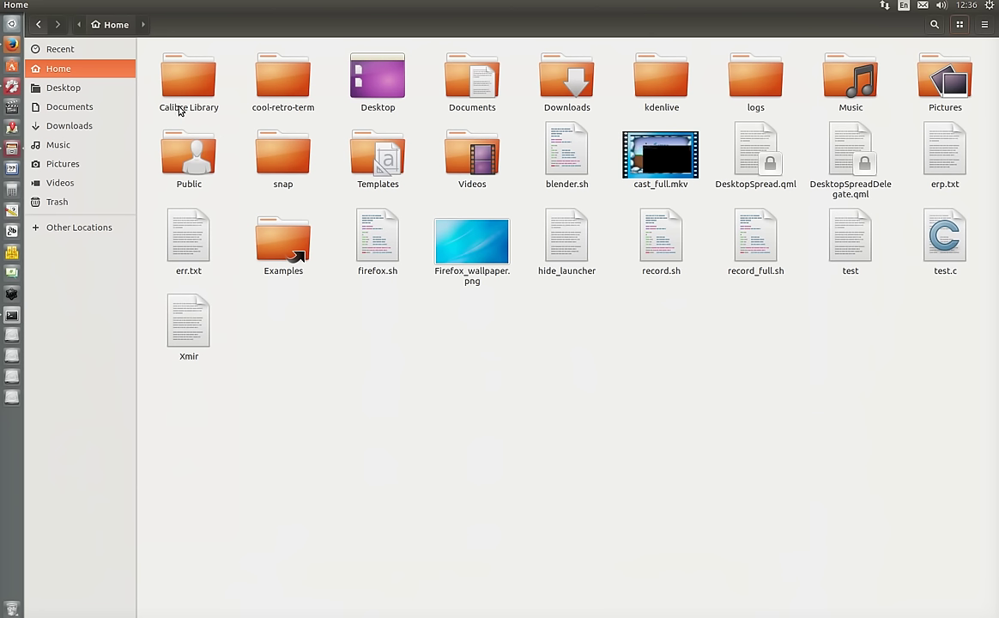
double_click(17, 4)
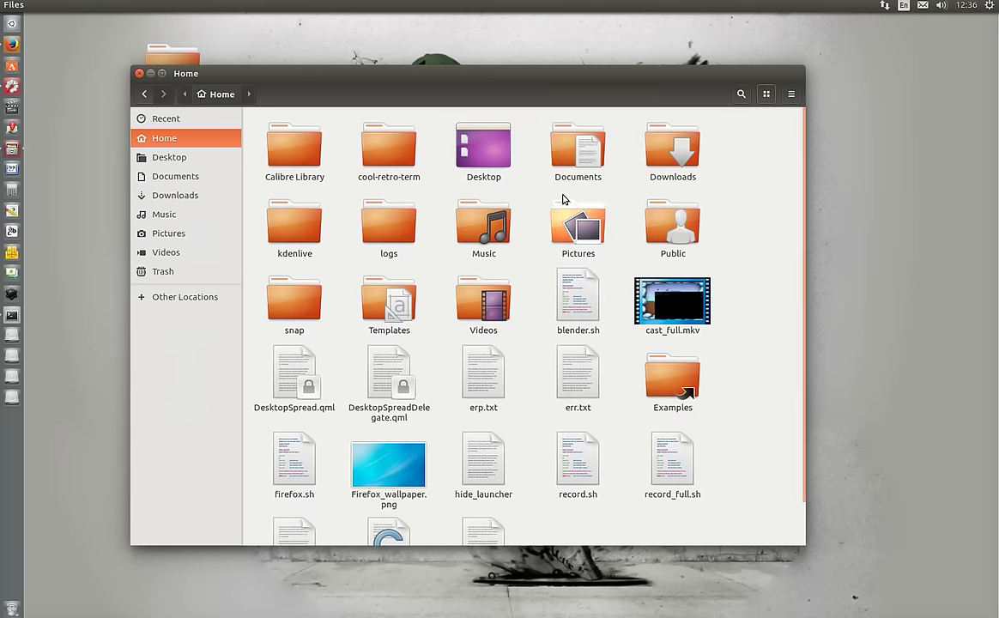
Try the largest icon size in the Home folder, and reduce the icons to the second zoom level.
left_click(765, 94)
left_click_drag(754, 146, 782, 146)
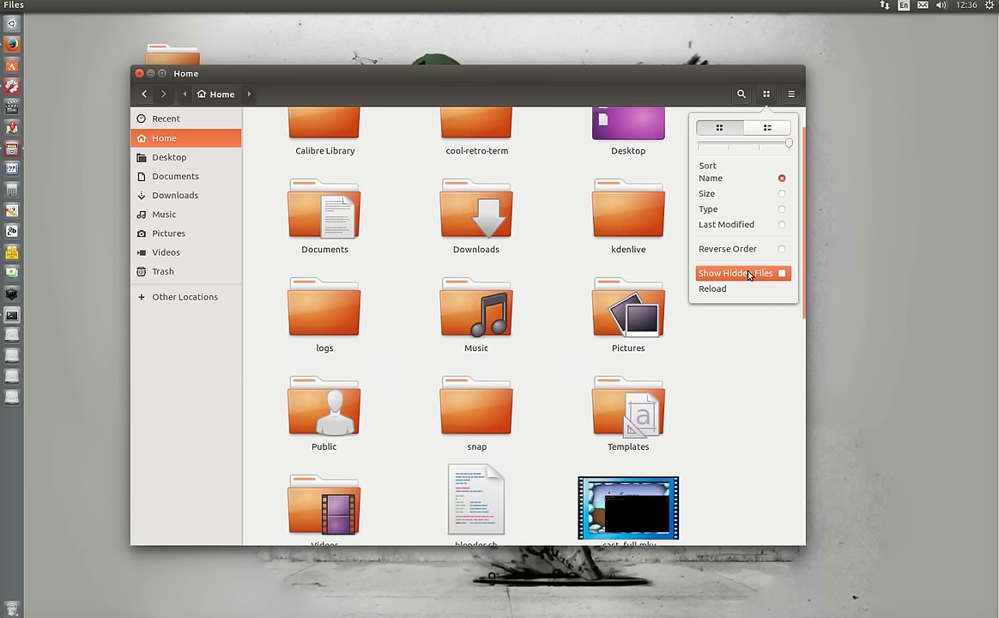
left_click(746, 336)
scroll(565, 232, "down", 5)
scroll(565, 232, "up", 5)
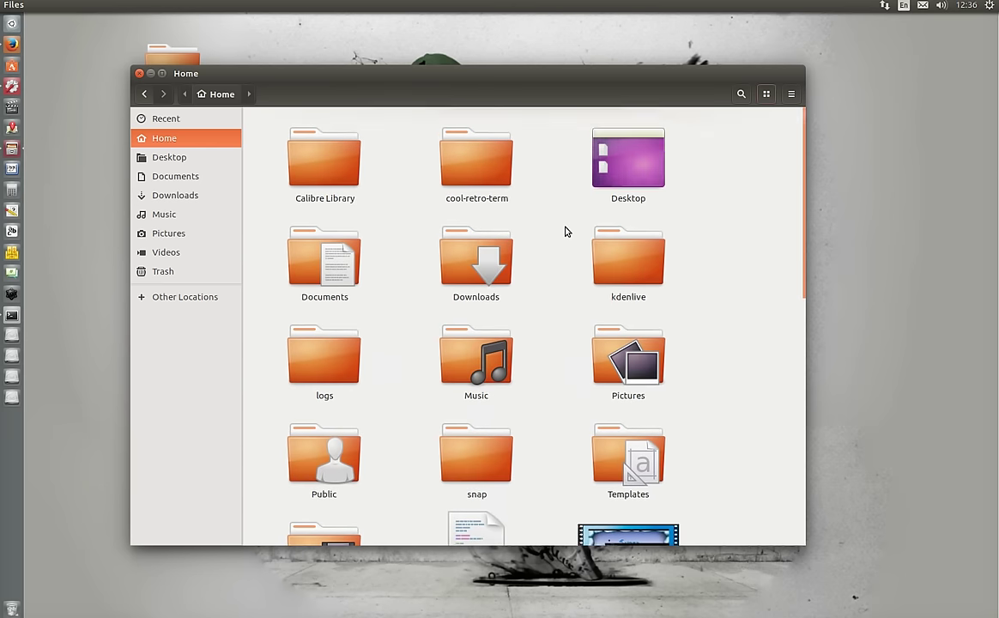
left_click(765, 96)
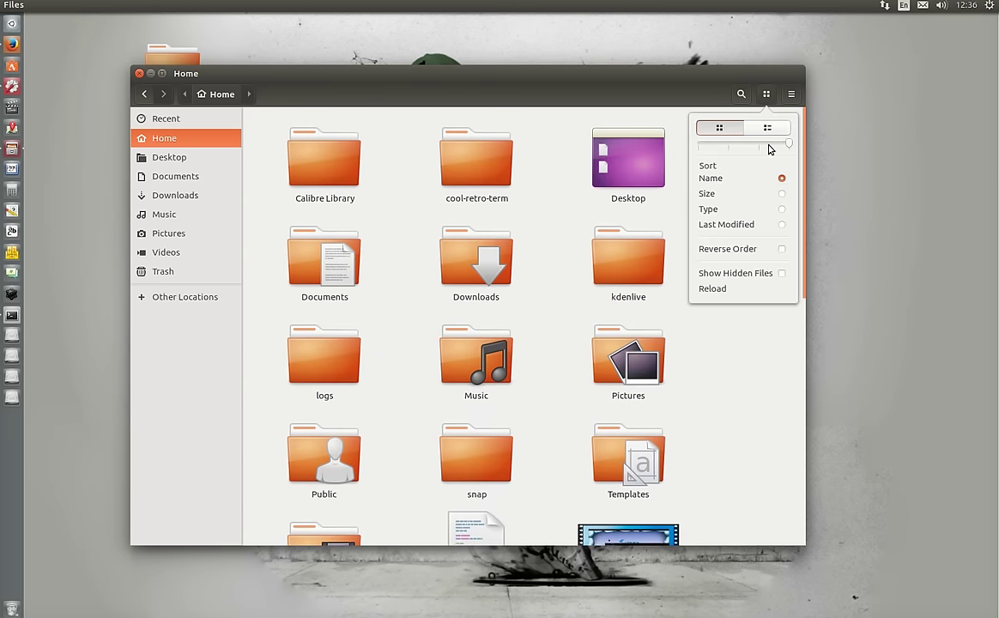
left_click_drag(790, 146, 735, 147)
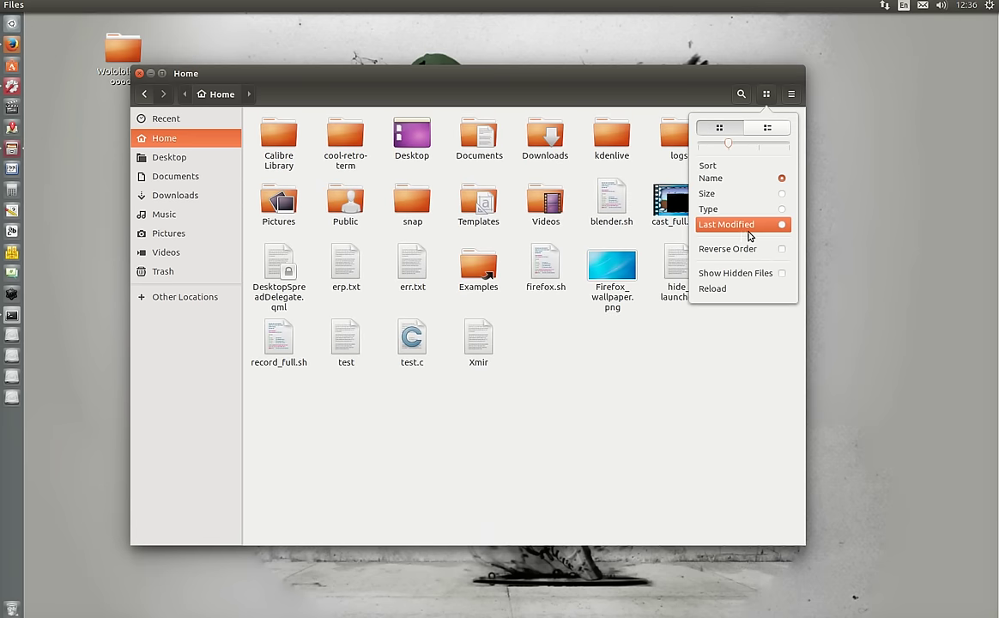
Switch the Home folder to list view and add Type to its visible columns.
left_click(757, 133)
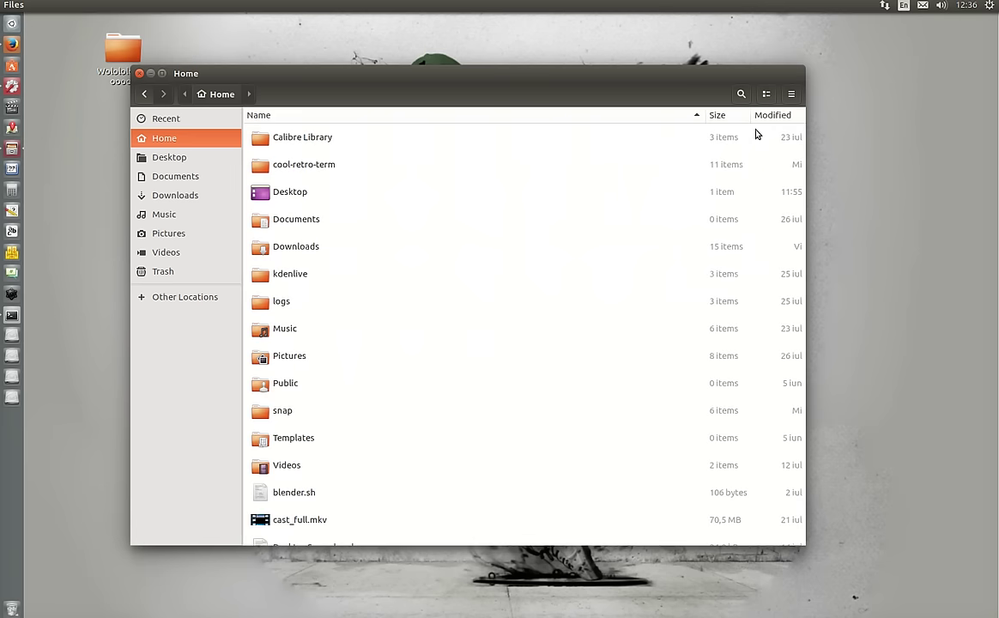
left_click(766, 94)
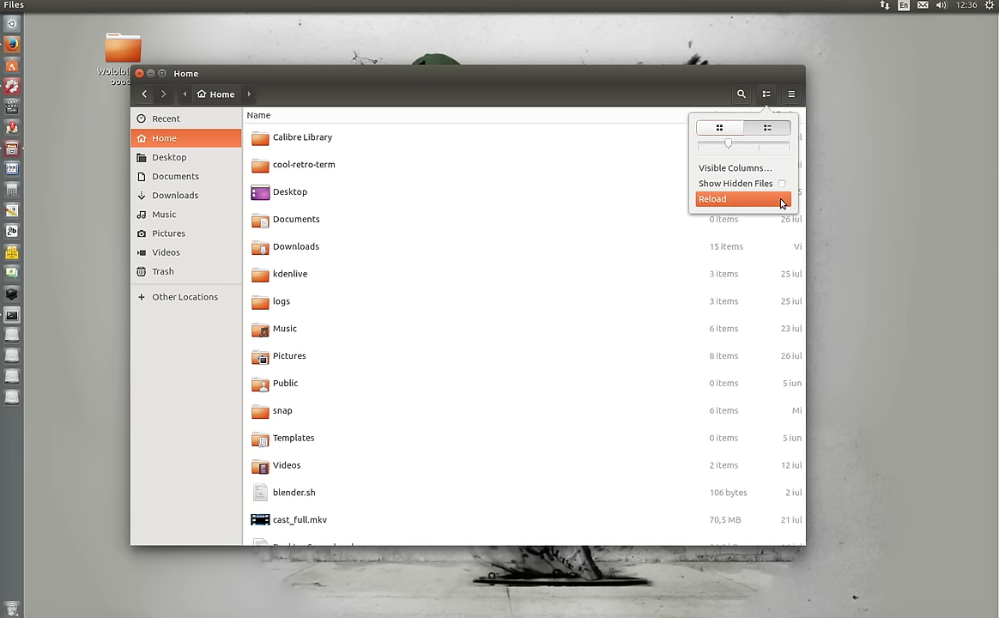
left_click(735, 169)
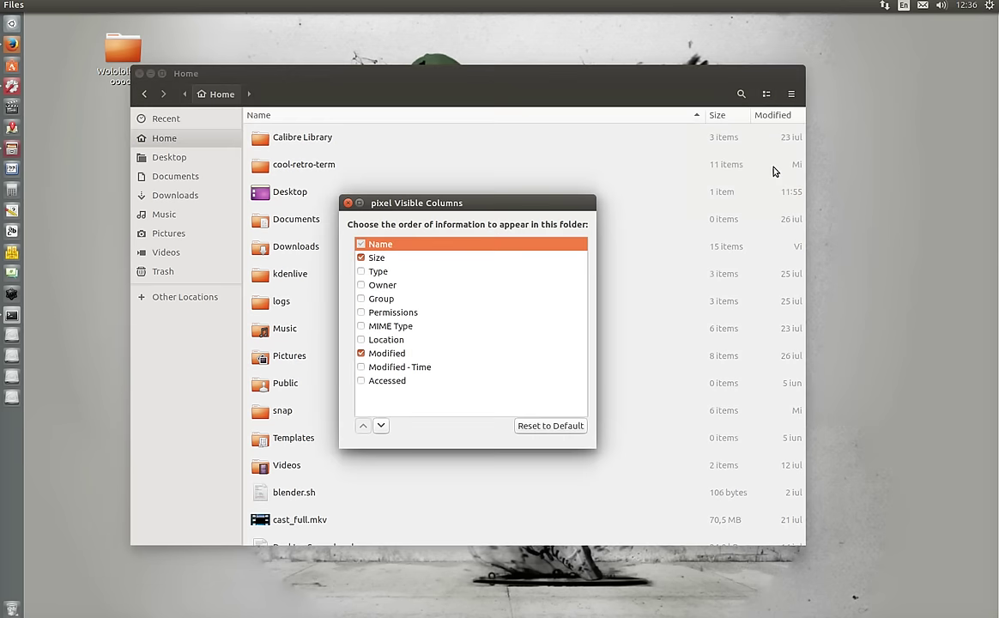
left_click(361, 272)
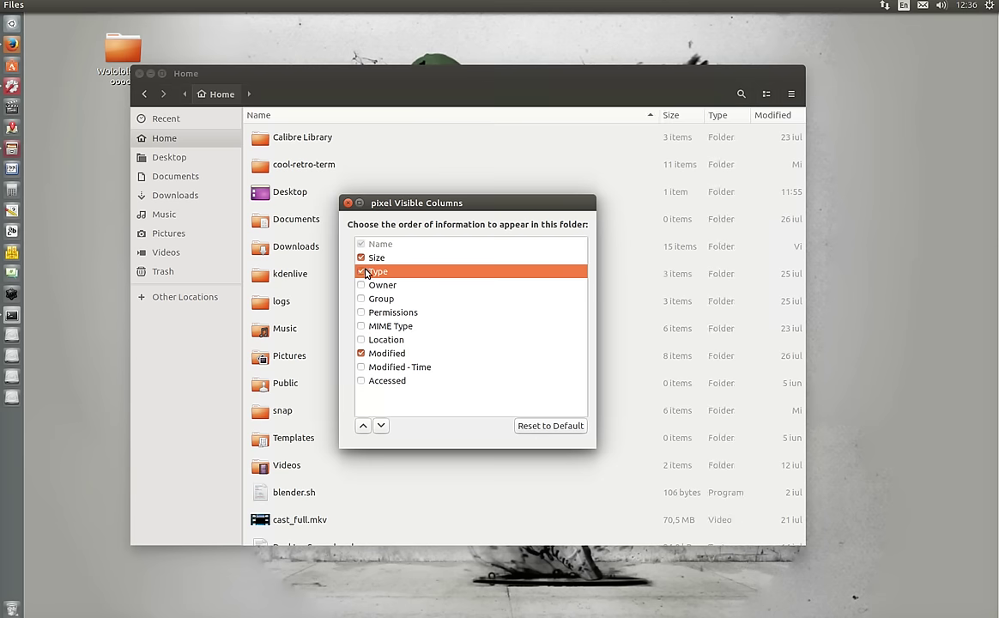
left_click(348, 202)
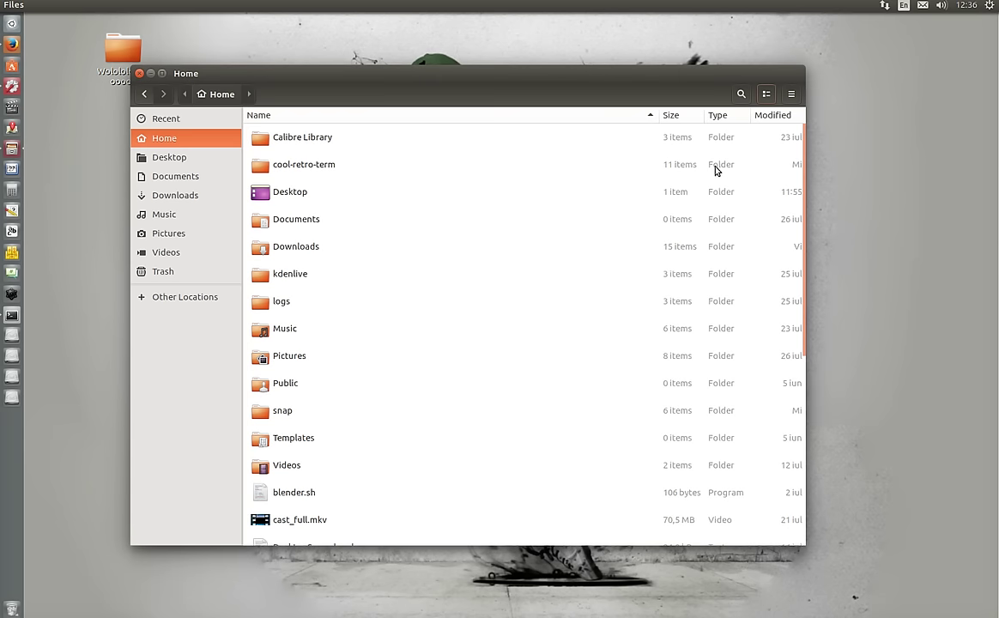
Return the Home folder from list view to icon view.
left_click(763, 95)
mouse_move(727, 145)
left_mouse_down()
mouse_move(783, 146)
mouse_move(702, 151)
mouse_move(731, 151)
left_mouse_up()
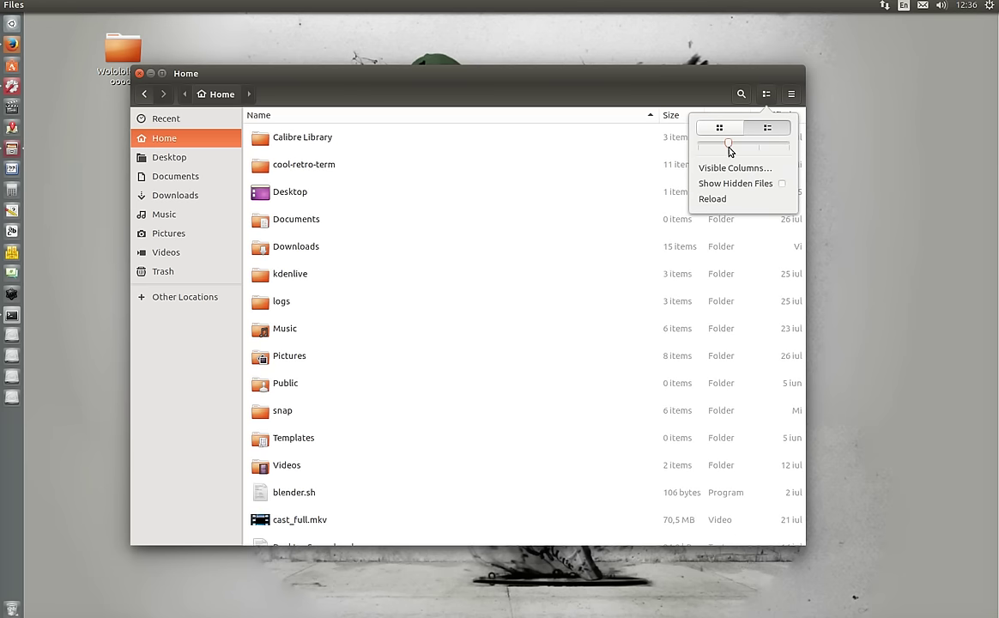
left_click(575, 92)
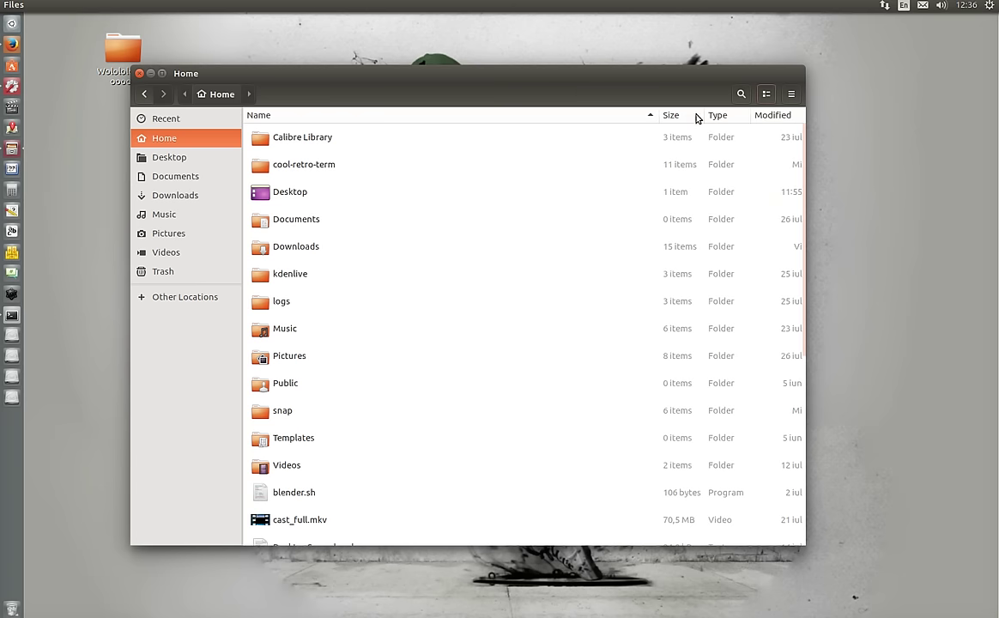
left_click(767, 93)
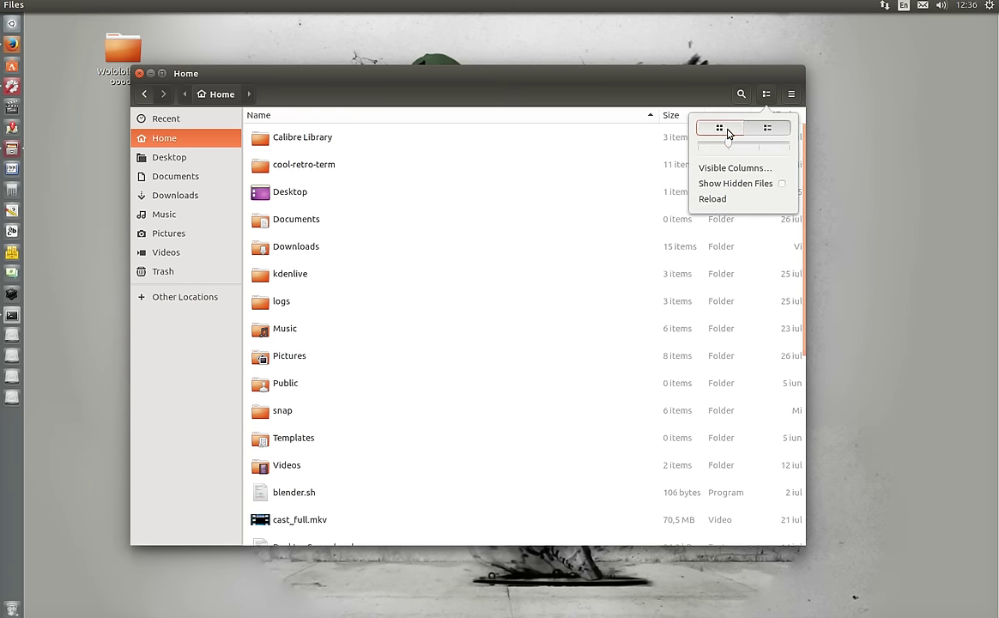
left_click(719, 128)
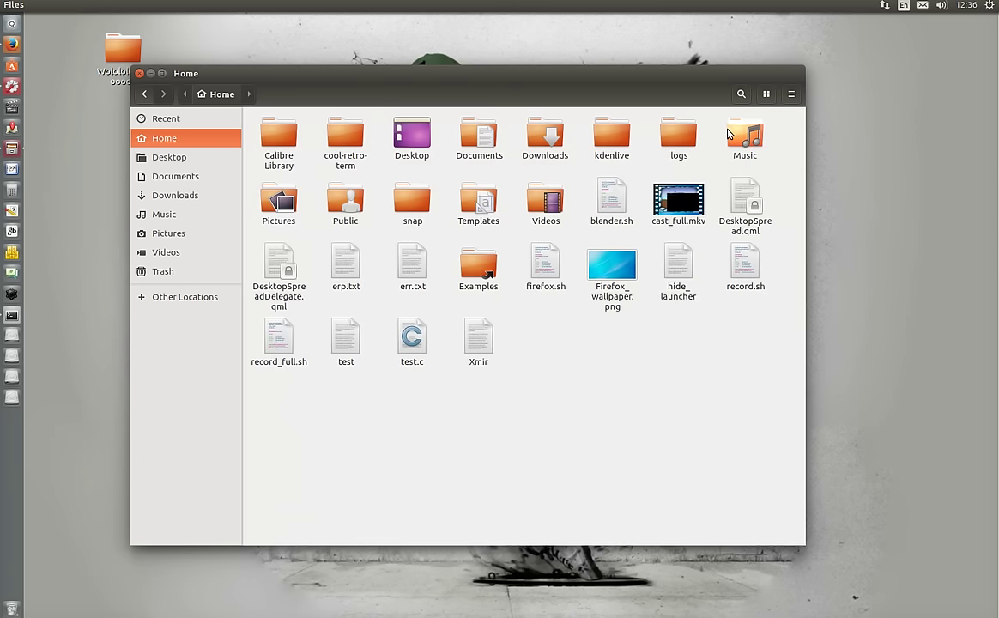
Start renaming the "test" file as "testwerwer" and dismiss the rename without applying it.
right_click(341, 341)
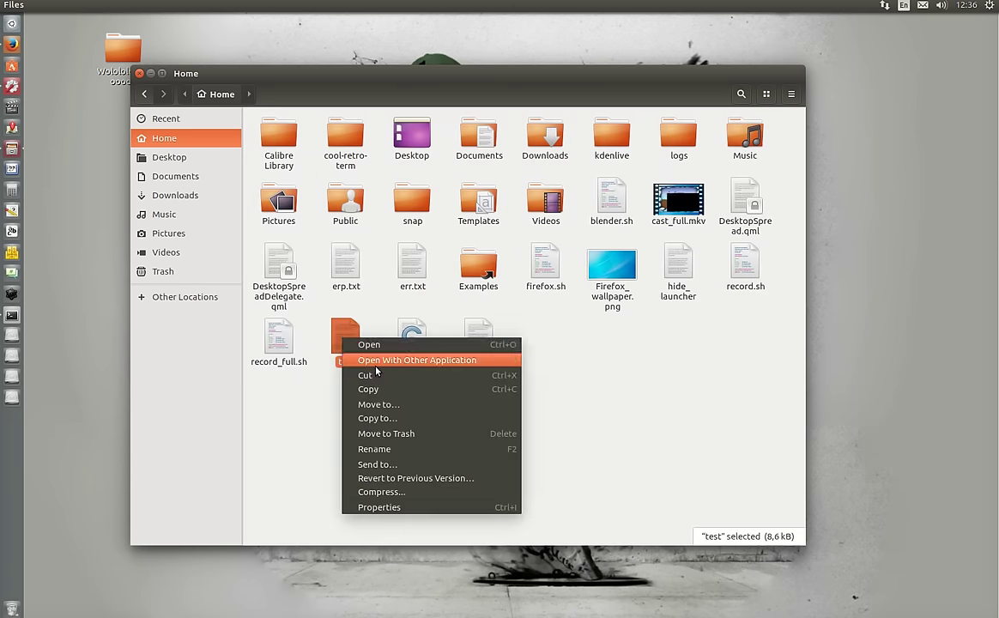
left_click(502, 449)
left_click(311, 406)
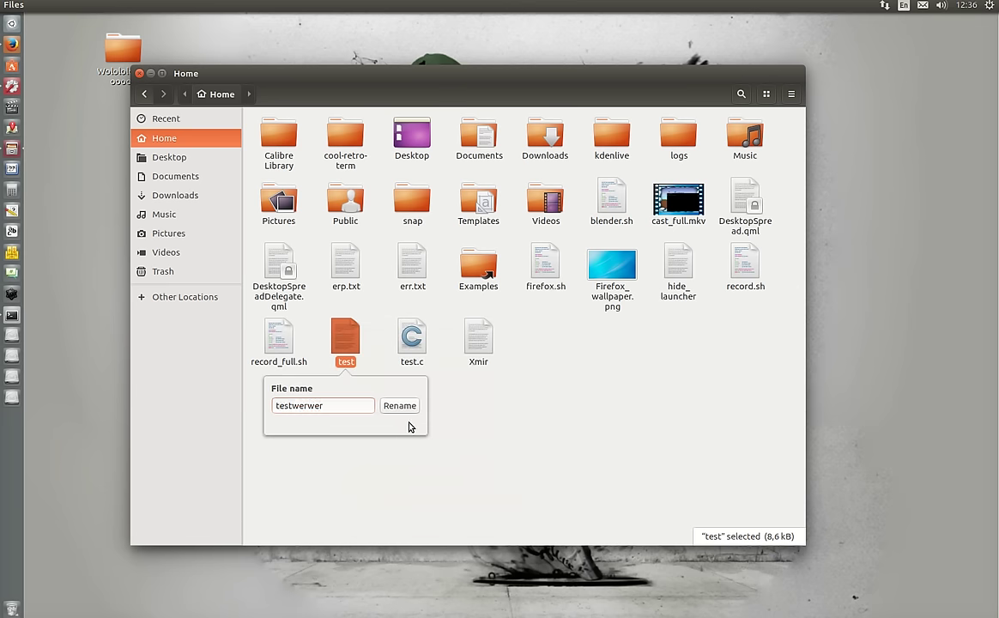
left_click(472, 426)
left_click(472, 426)
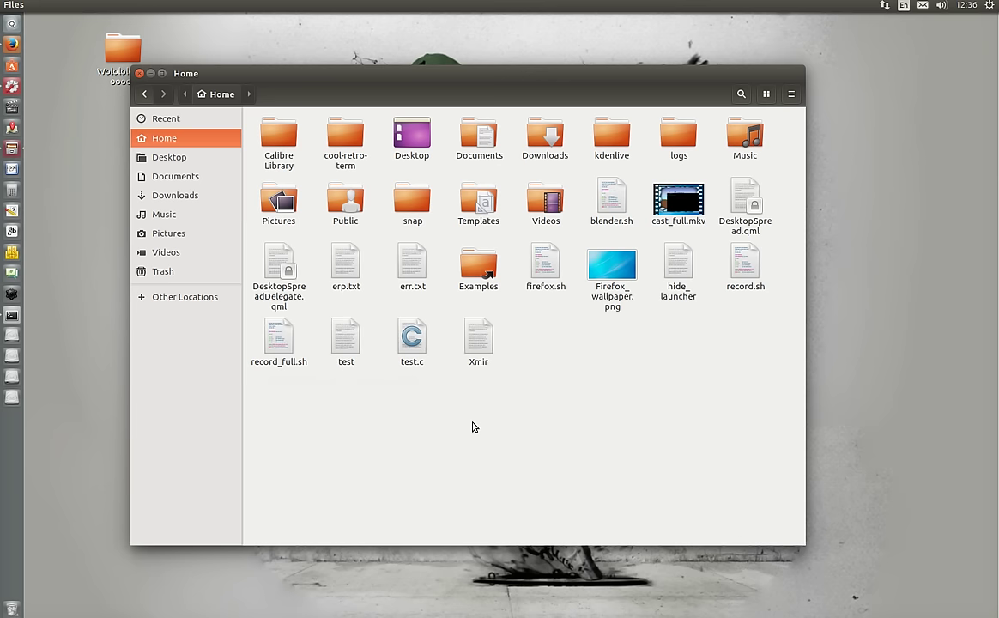
right_click(483, 270)
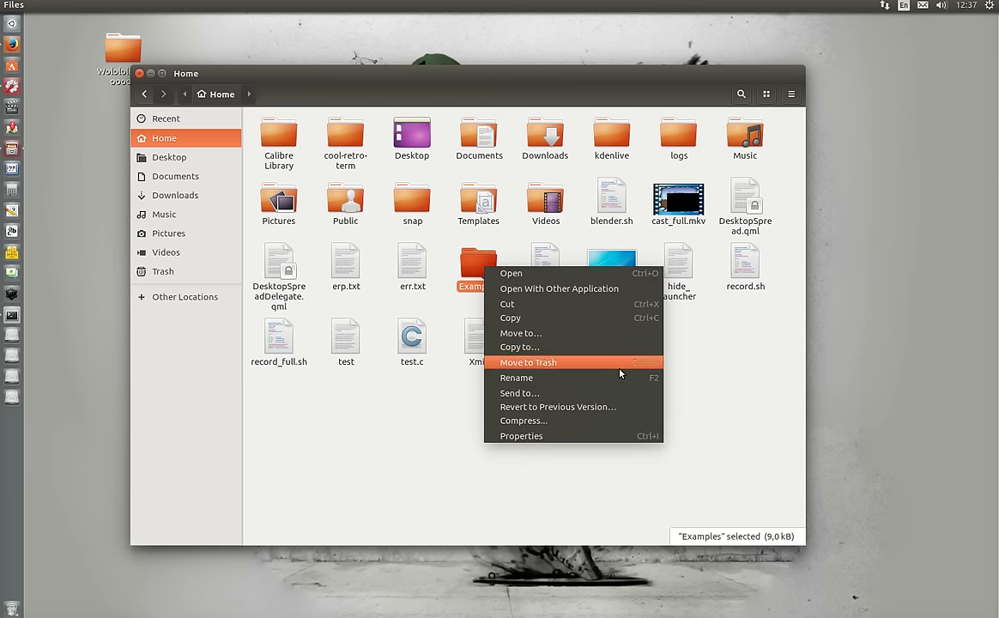
left_click(610, 476)
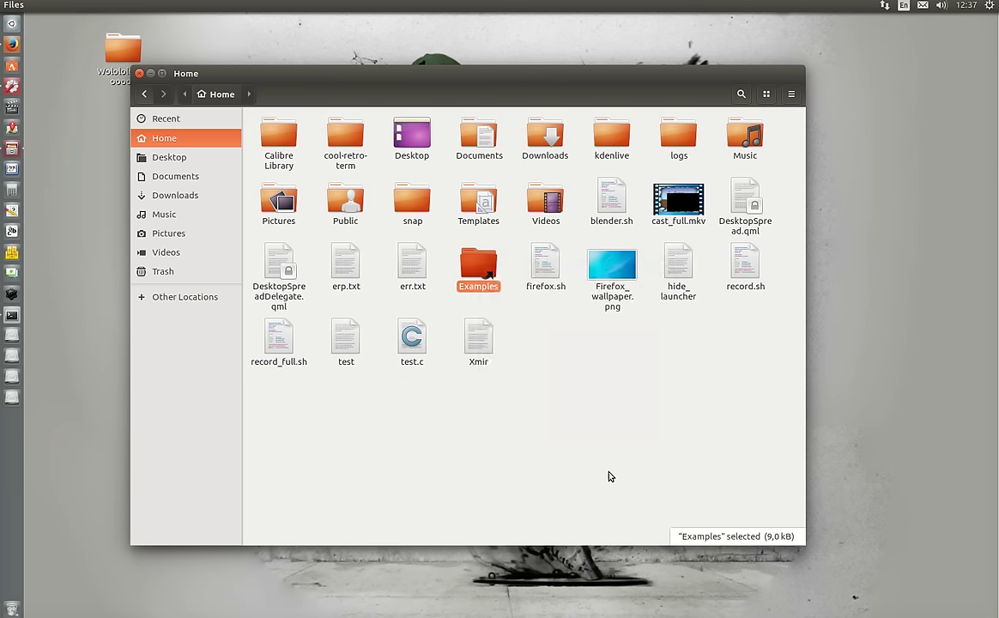
Clear the file selection, open the 43 GB Volume from Other Locations, and return to Other Locations.
left_click(604, 404)
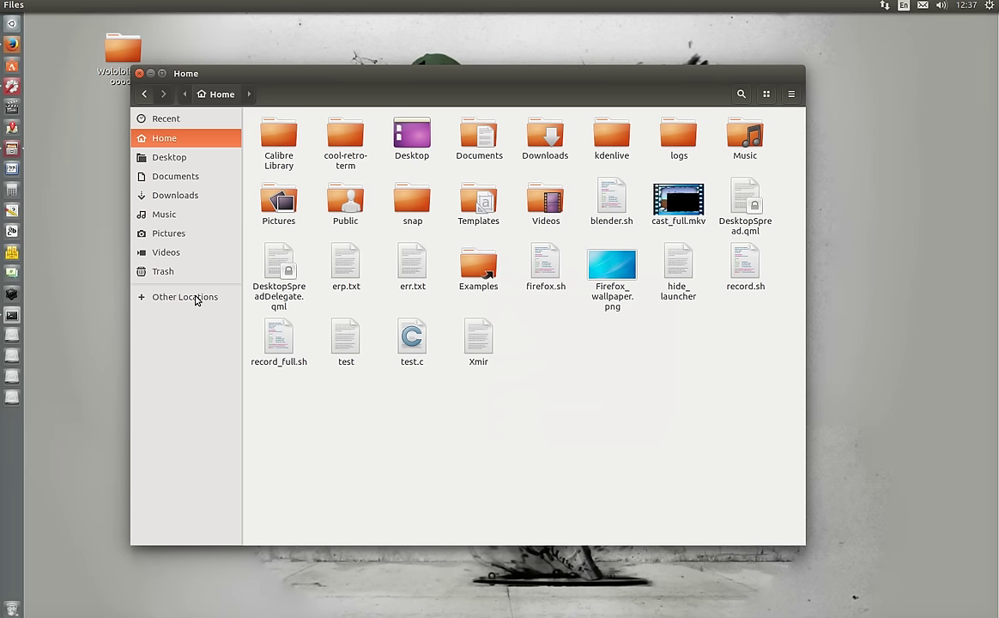
left_click(195, 297)
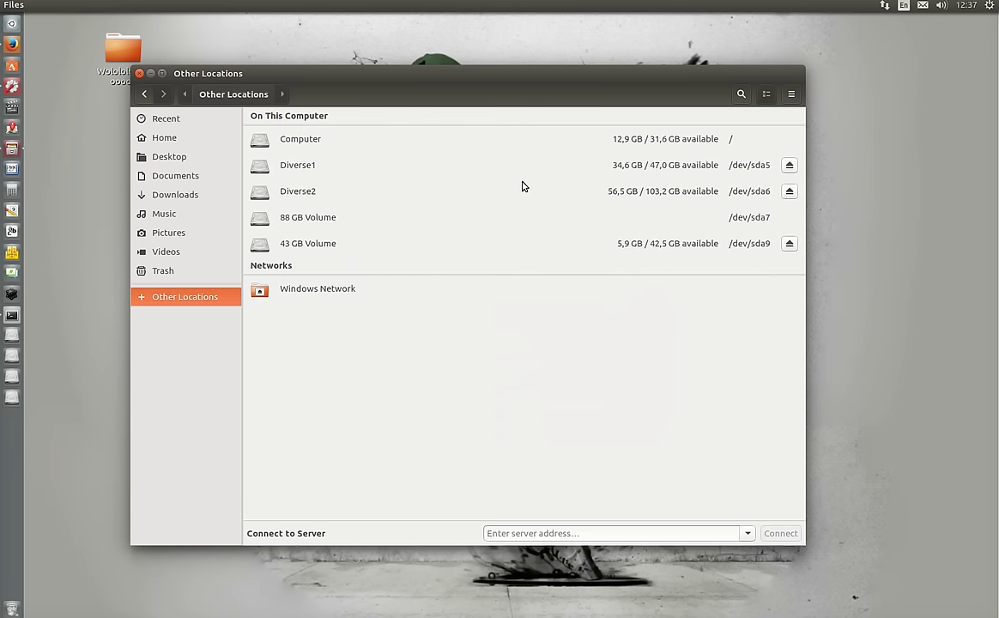
left_click(309, 243)
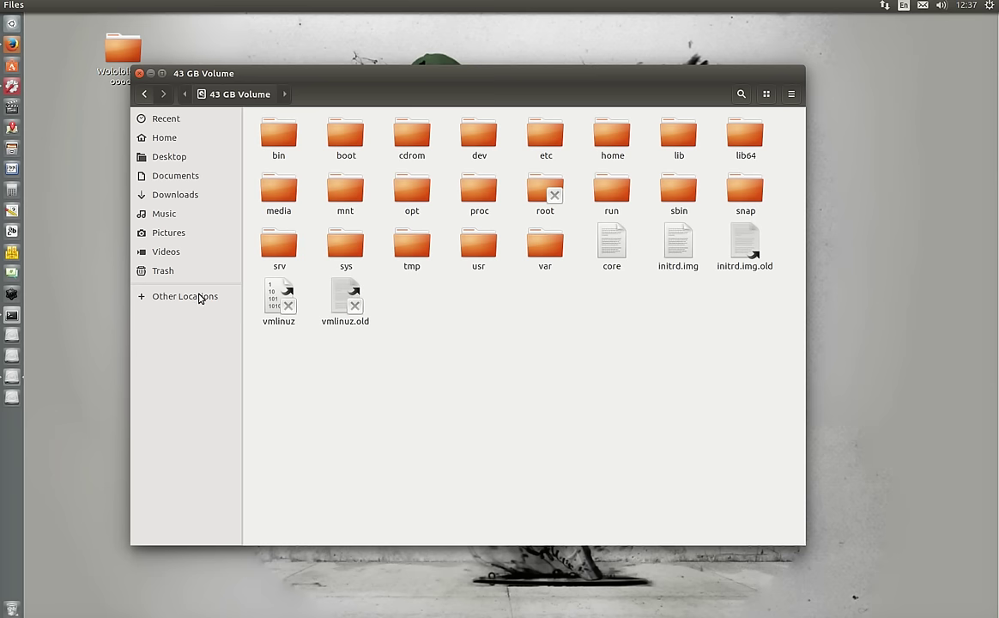
left_click(141, 300)
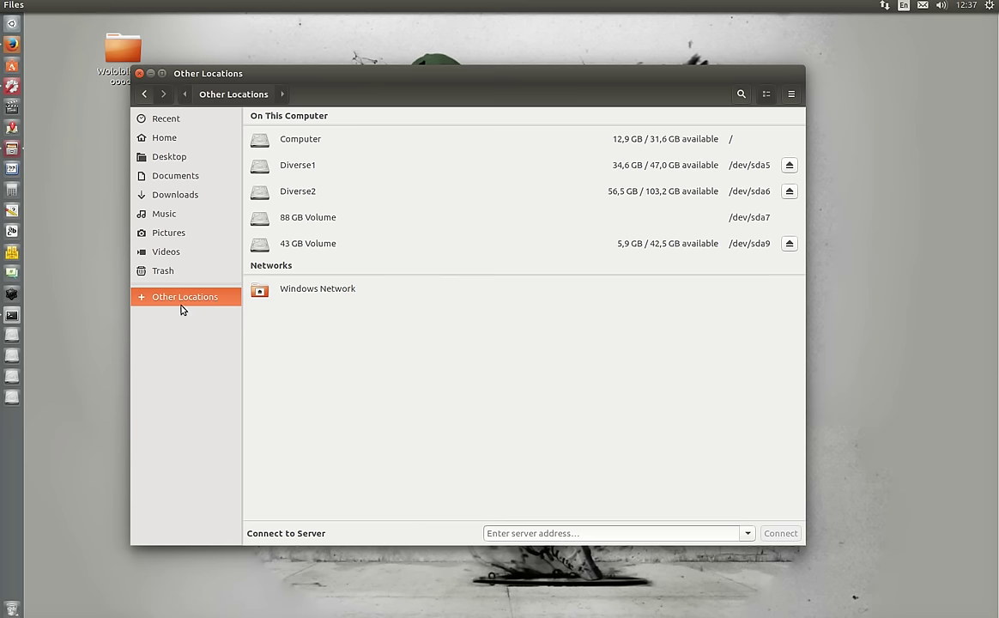
Open the 43 GB Volume again and shift its window slightly closer to the launcher.
right_click(290, 246)
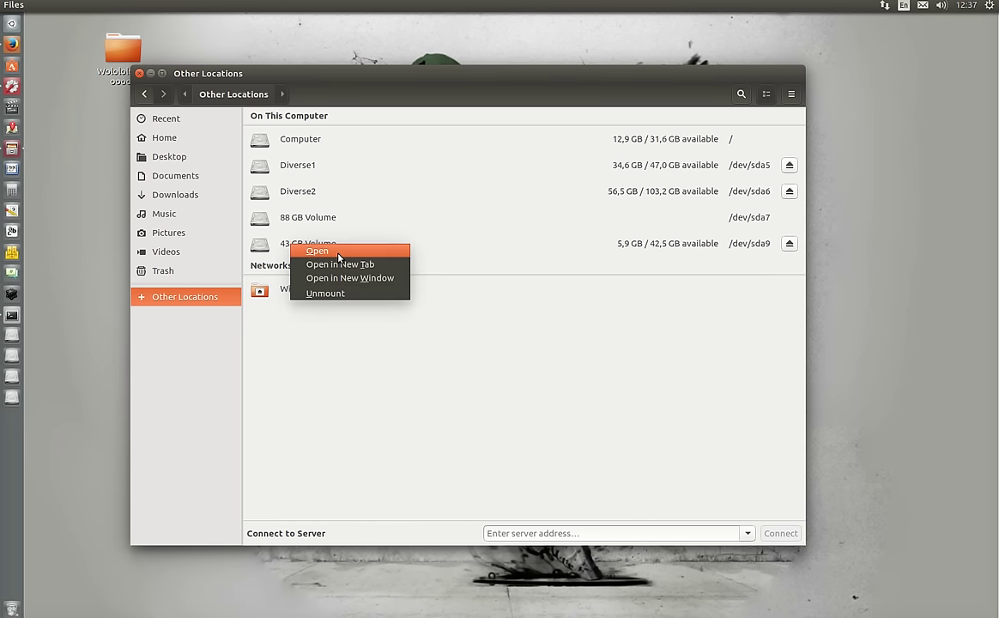
left_click(339, 257)
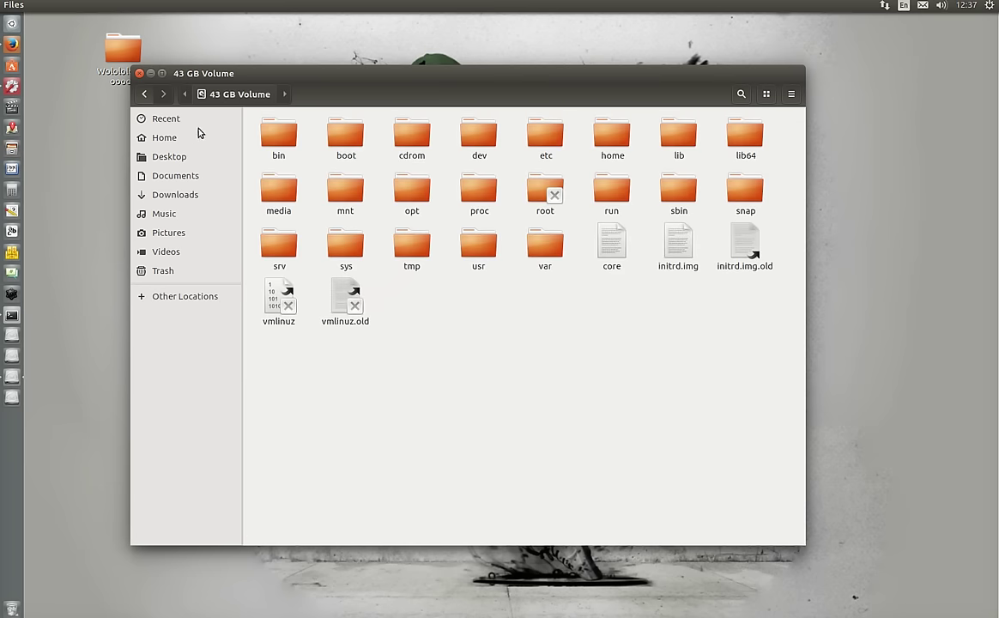
left_click_drag(267, 78, 238, 76)
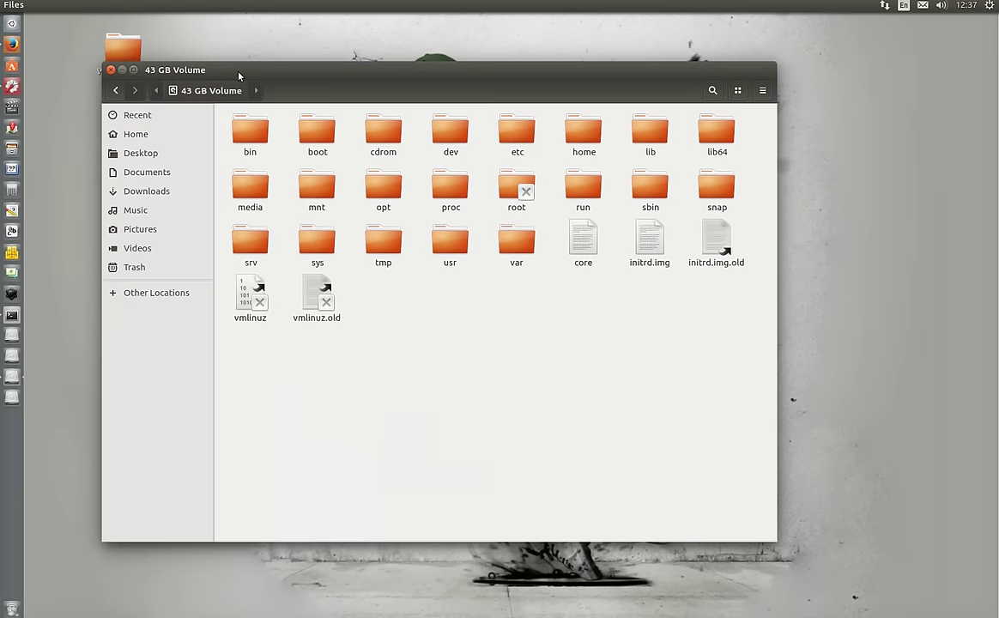
Open the 43 GB Volume from Other Locations in a new tab and switch to that tab.
left_click(133, 294)
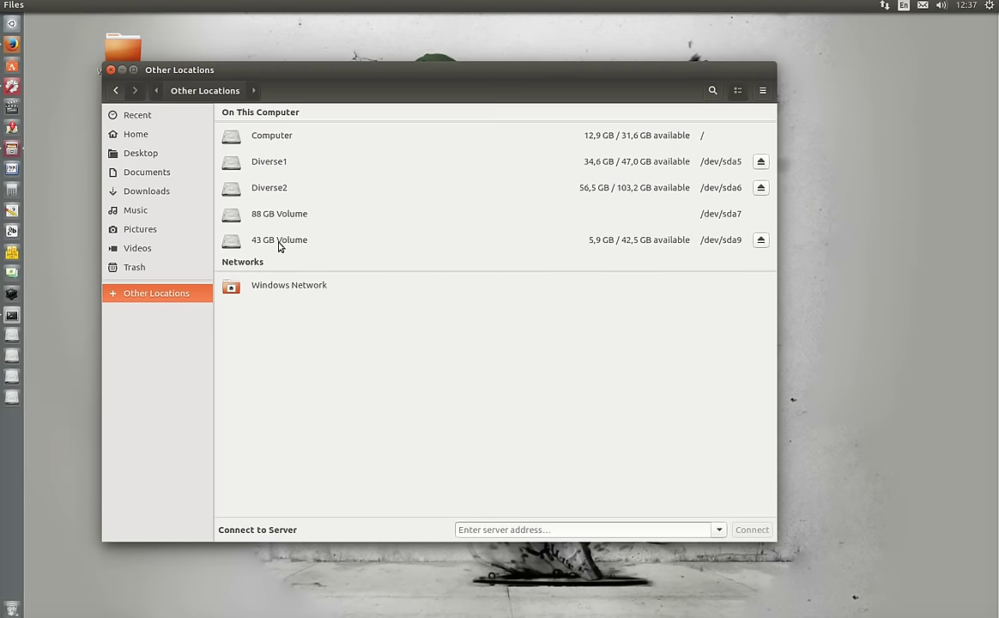
right_click(279, 246)
left_click(296, 241)
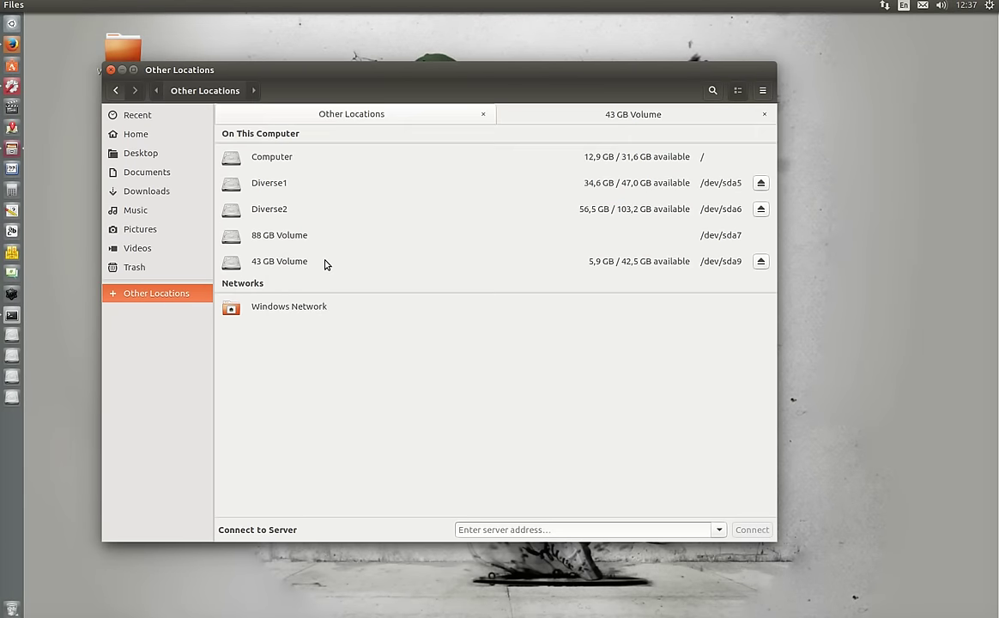
left_click(565, 118)
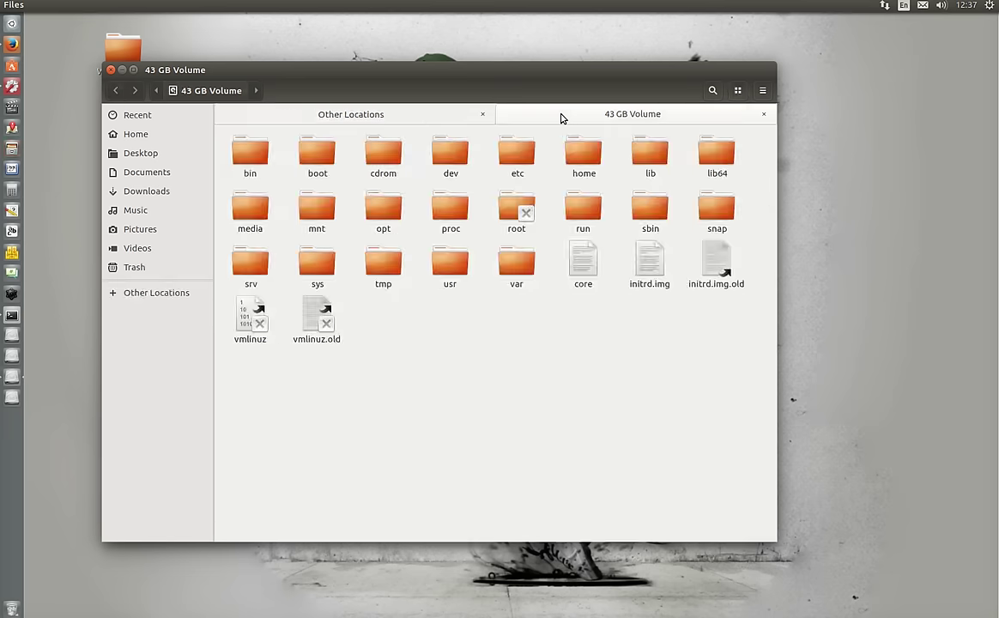
Detach the 43 GB Volume tab into its own window, move that window around, and close it.
left_click_drag(591, 119, 598, 342)
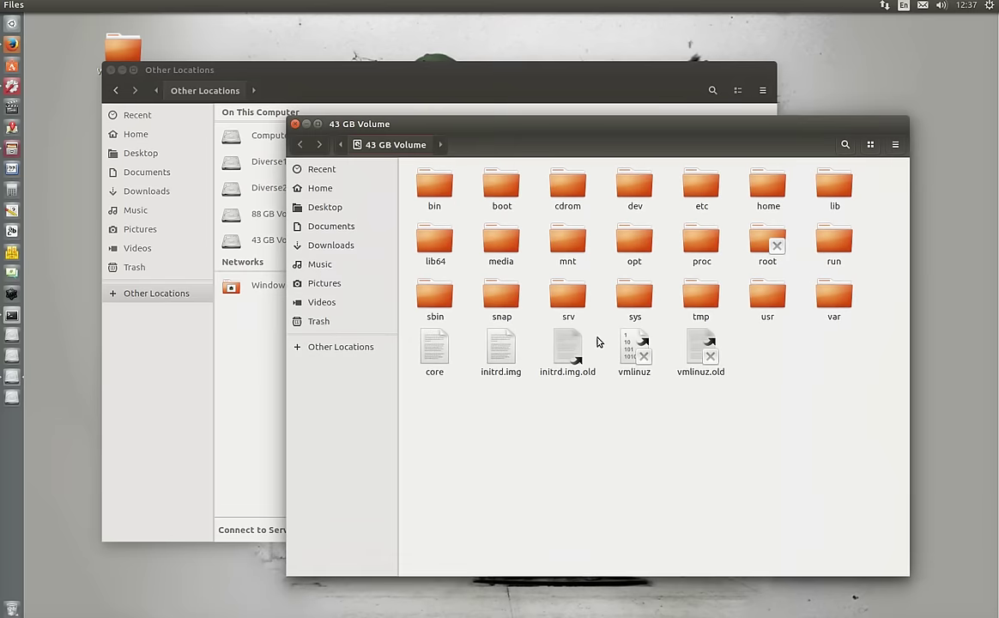
left_click_drag(463, 127, 561, 134)
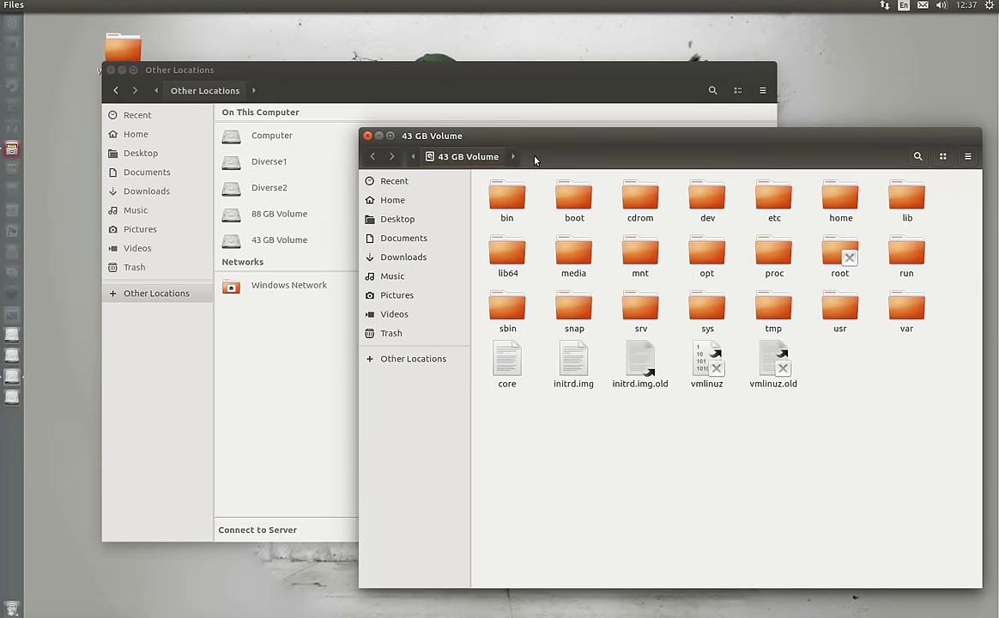
left_click_drag(596, 142, 576, 204)
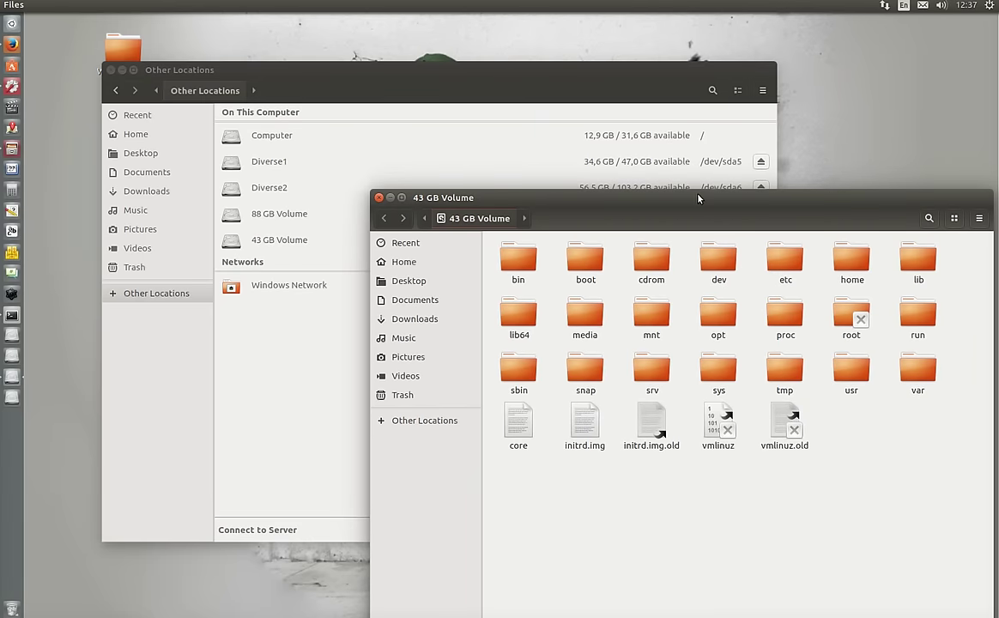
left_click(378, 198)
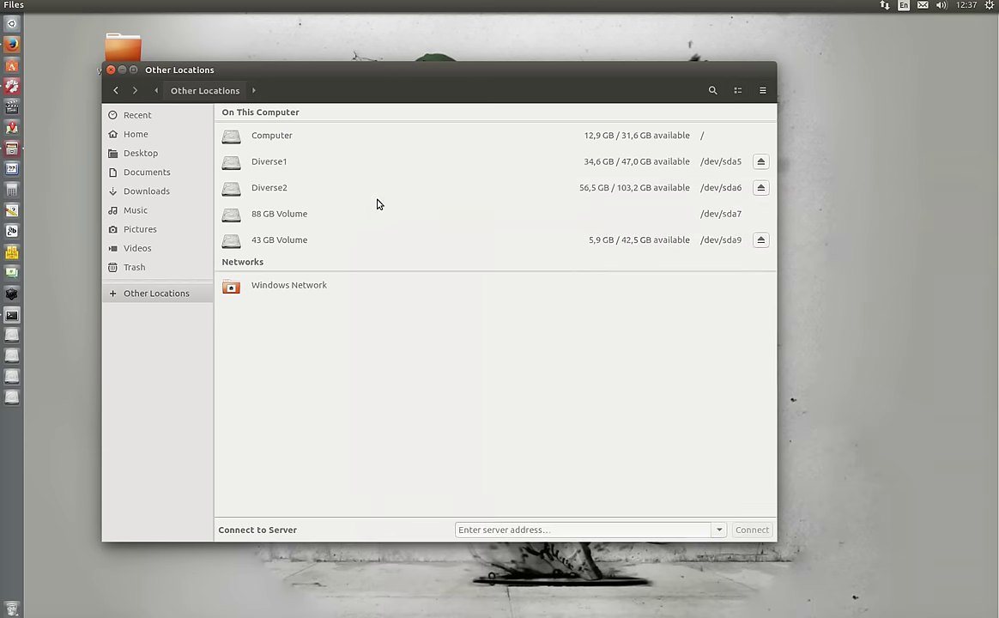
Open Firefox_wallpaper.png from the Home folder in Image Viewer and move the viewer window partly off the Home window.
left_click(146, 140)
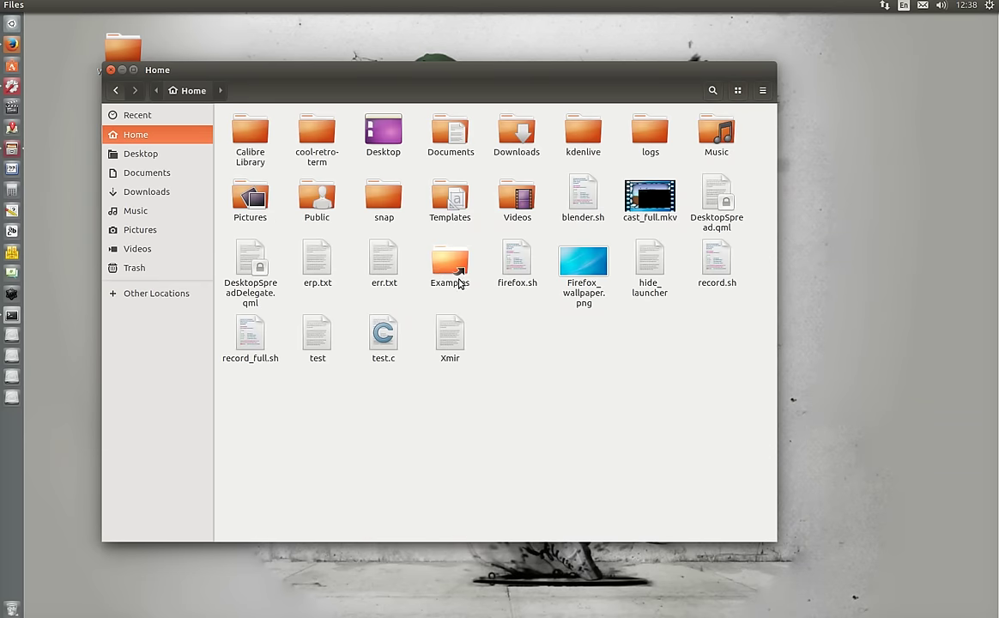
right_click(587, 268)
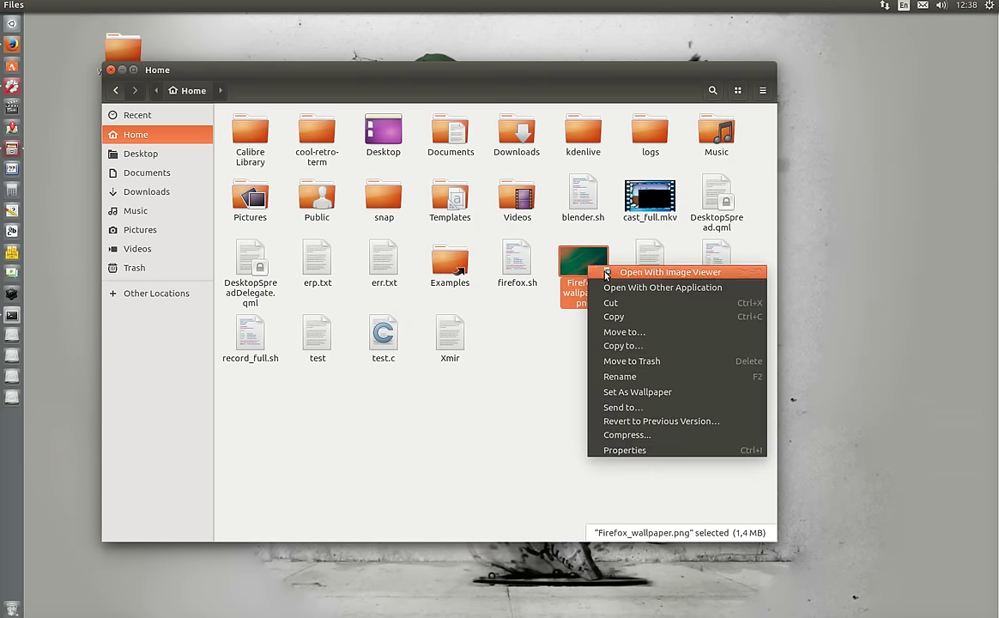
left_click(604, 271)
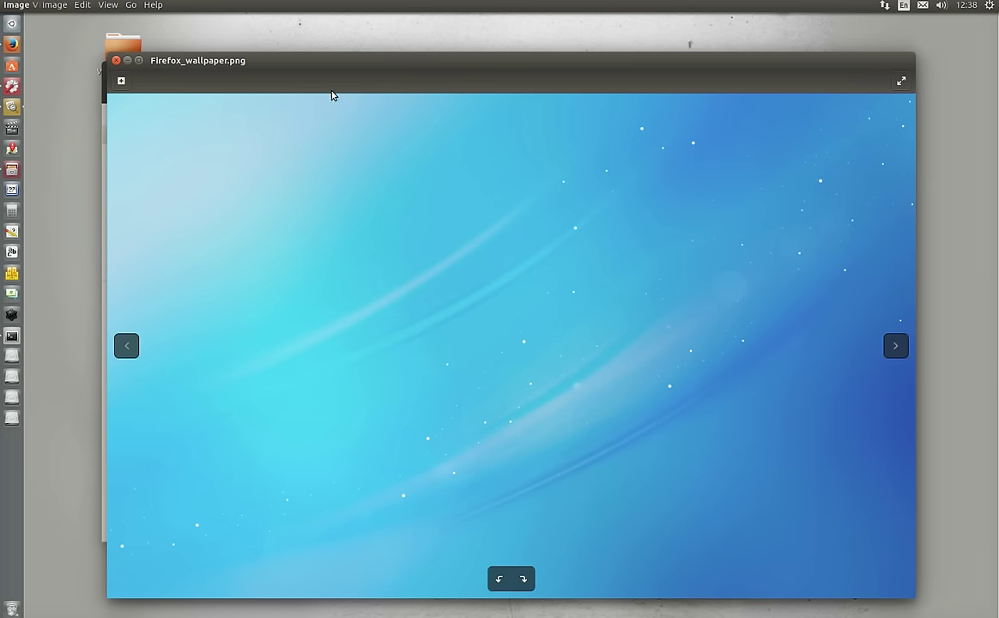
left_click_drag(267, 58, 325, 51)
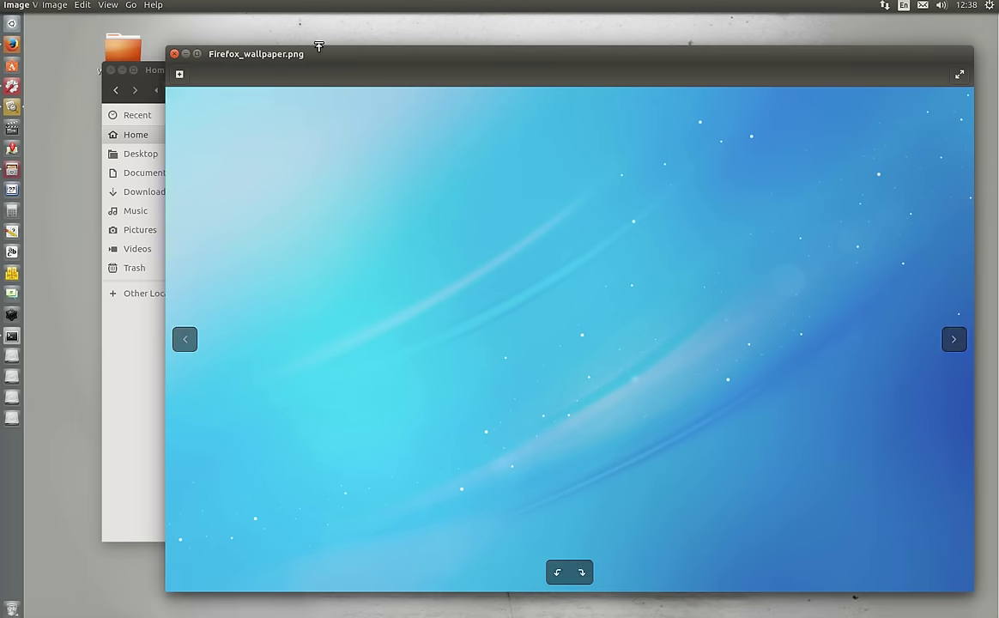
Check the version number in Image Viewer's About information and close the dialog.
left_click(153, 5)
left_click(169, 46)
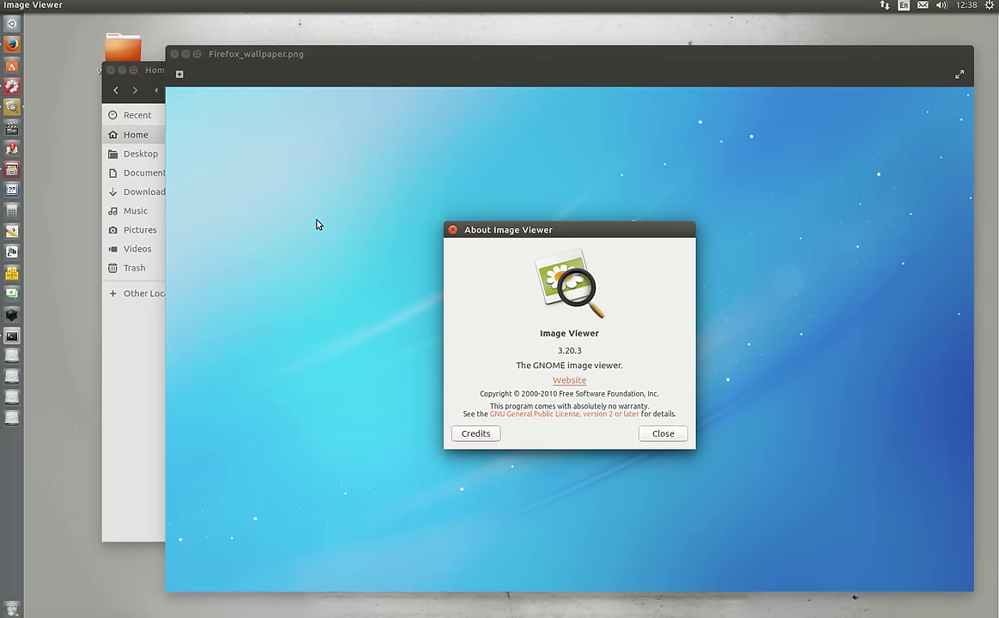
left_click_drag(529, 347, 736, 365)
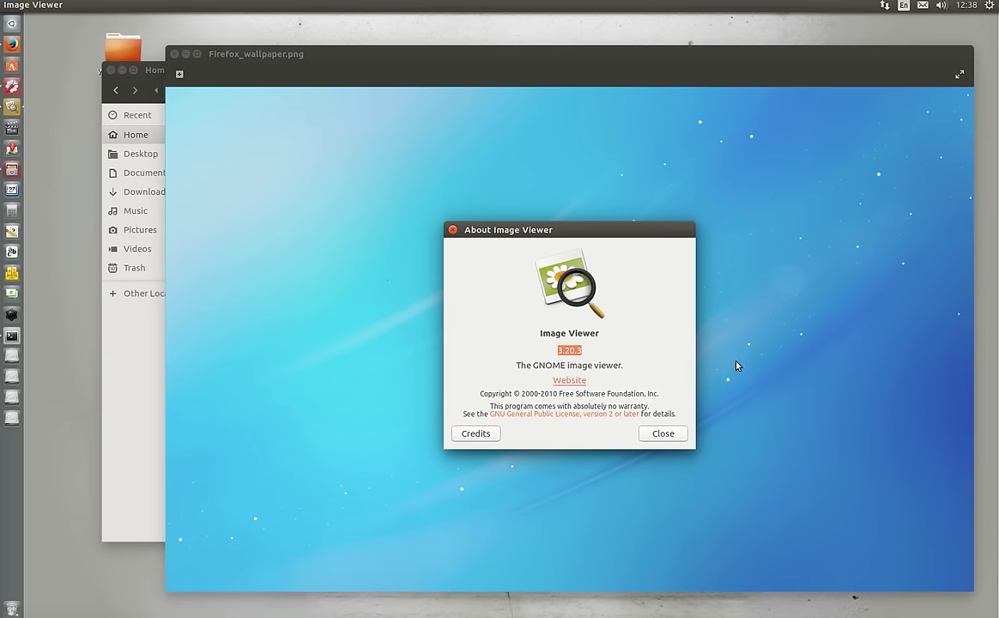
left_click(669, 438)
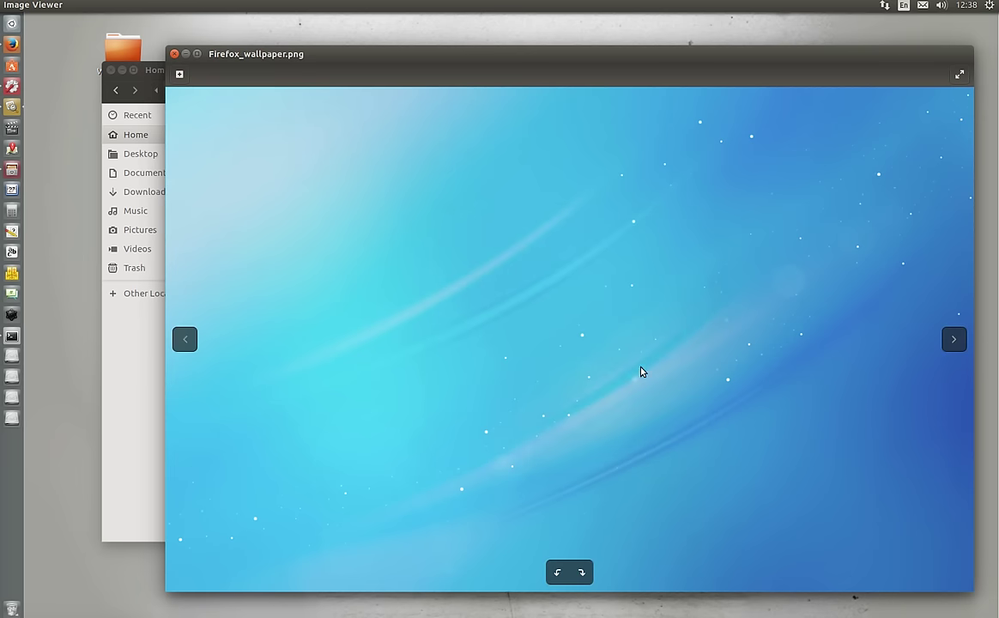
Rotate the wallpaper image clockwise twice, and close it without saving the changes.
left_click(583, 573)
left_click(583, 573)
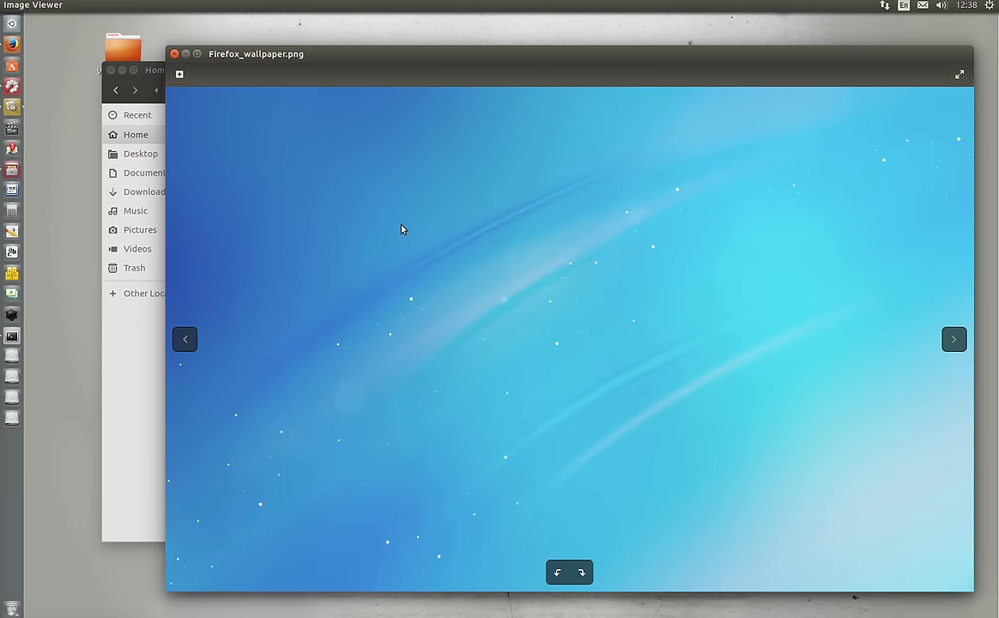
right_click(379, 190)
key("Escape")
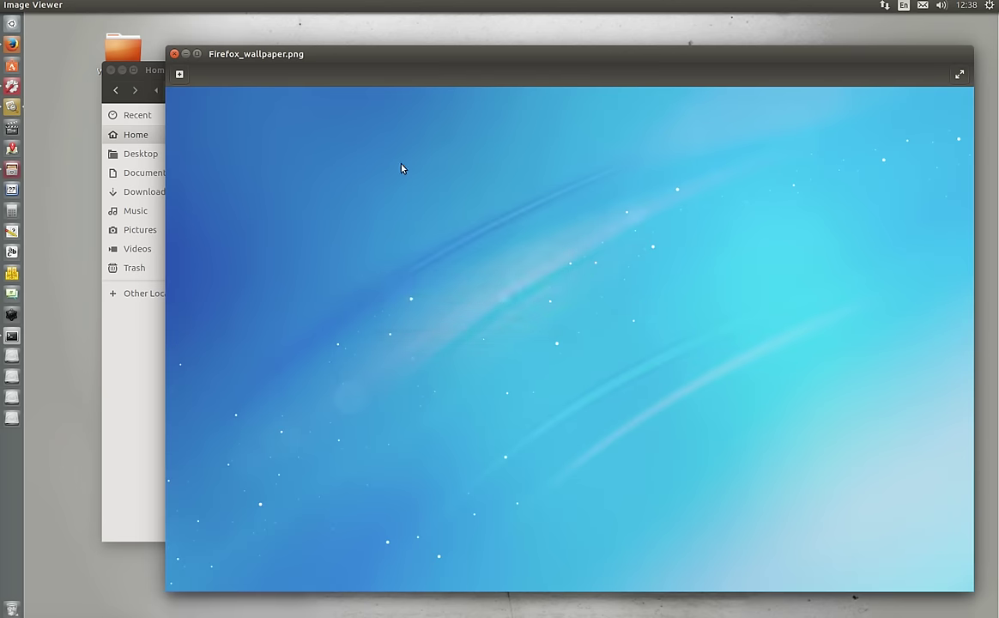
key("ctrl+w")
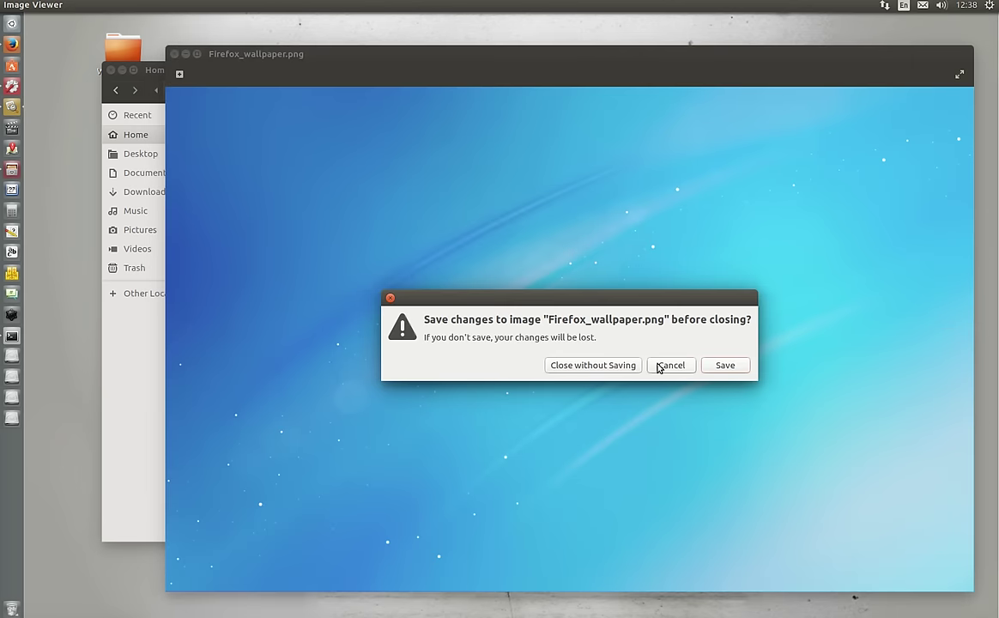
left_click(622, 363)
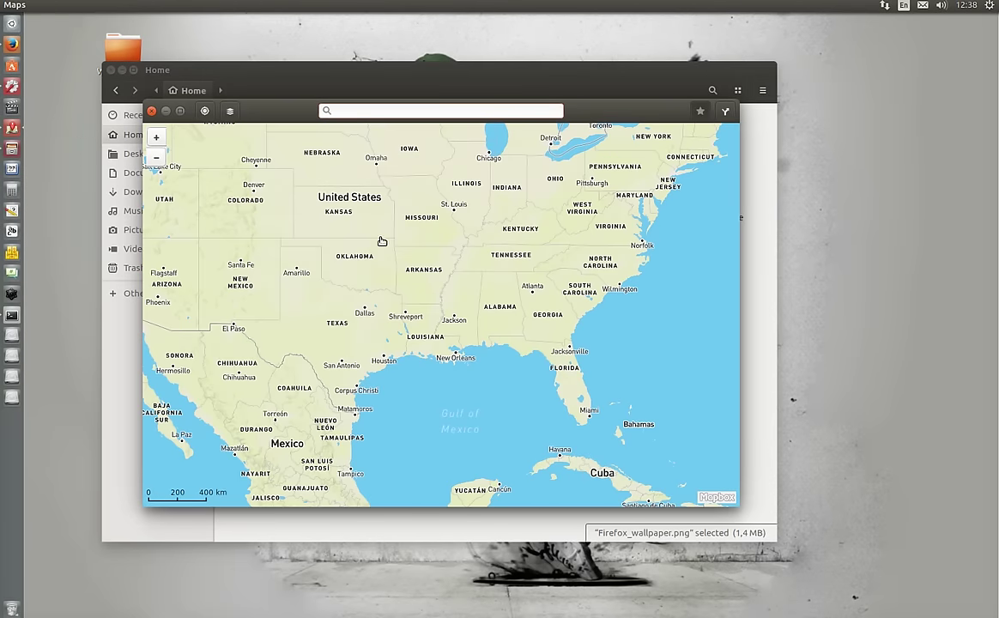
Put the Home folder window away, and enlarge and reposition the zoomed-out Maps window.
left_click(156, 157)
left_click(111, 69)
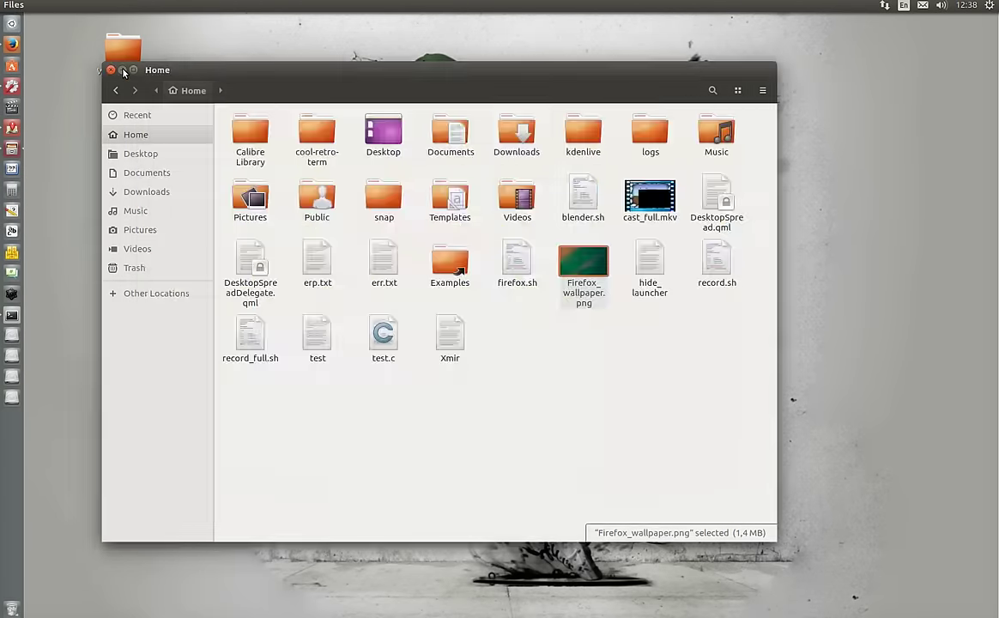
left_click_drag(143, 98, 62, 30)
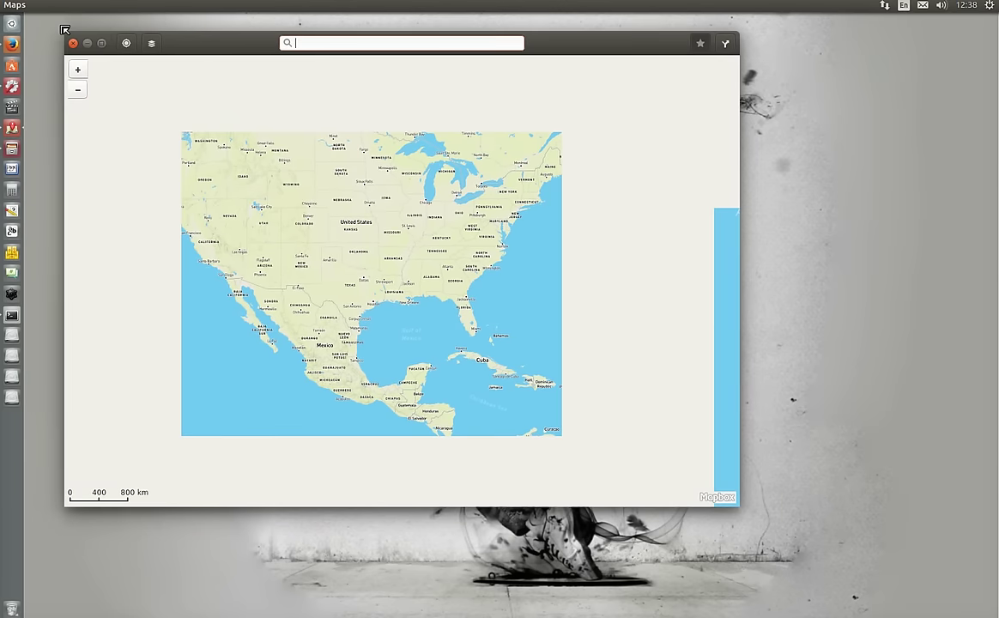
left_click_drag(210, 42, 294, 90)
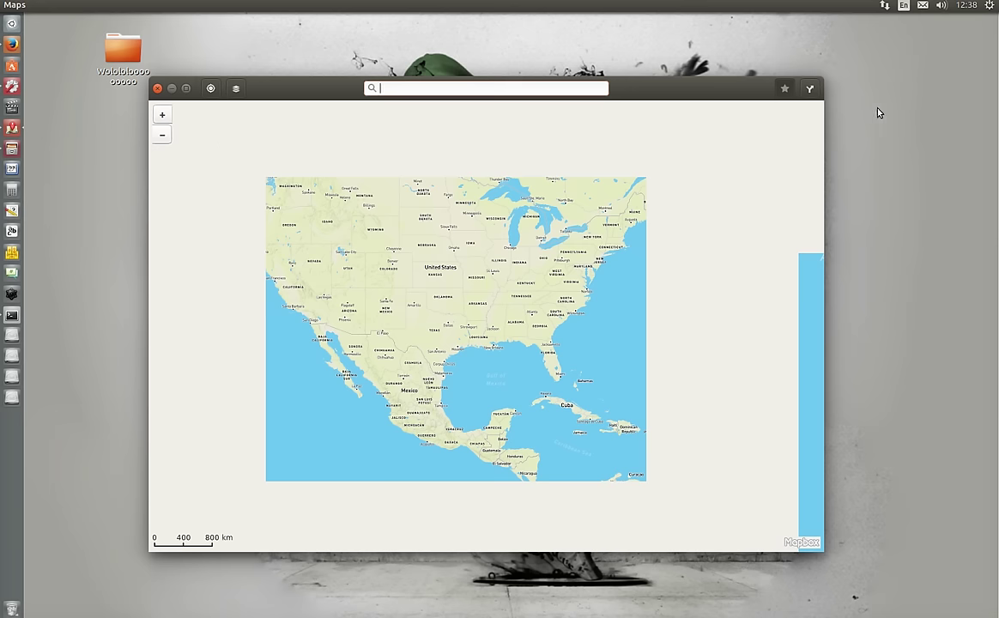
Show and hide the route planner, and examine the map close up around Kansas and Oklahoma.
left_click(815, 89)
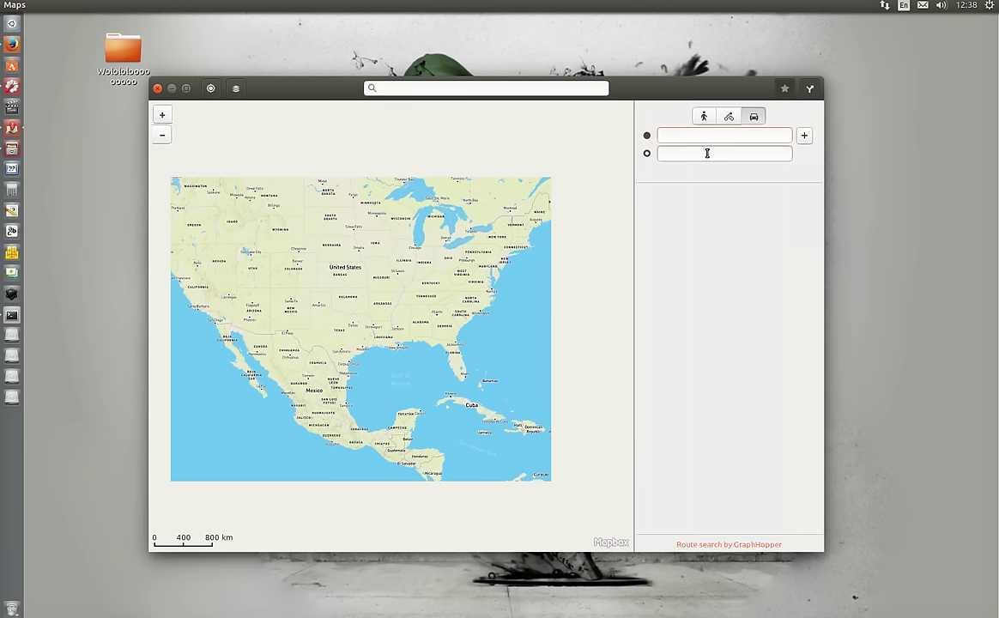
left_click(812, 91)
scroll(457, 240, "up", 3)
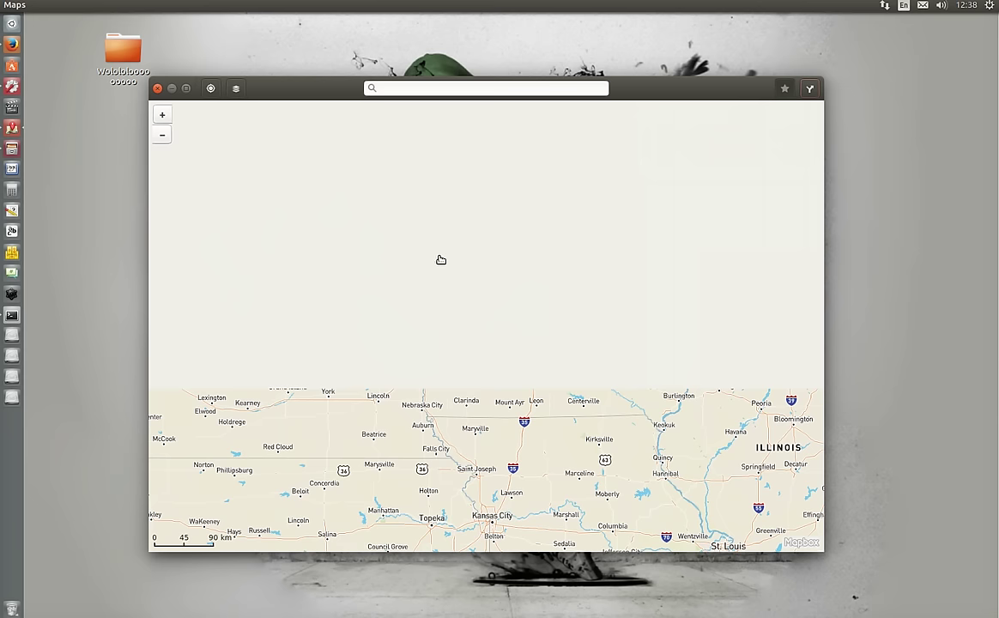
left_click_drag(441, 441, 511, 172)
left_click_drag(297, 341, 378, 332)
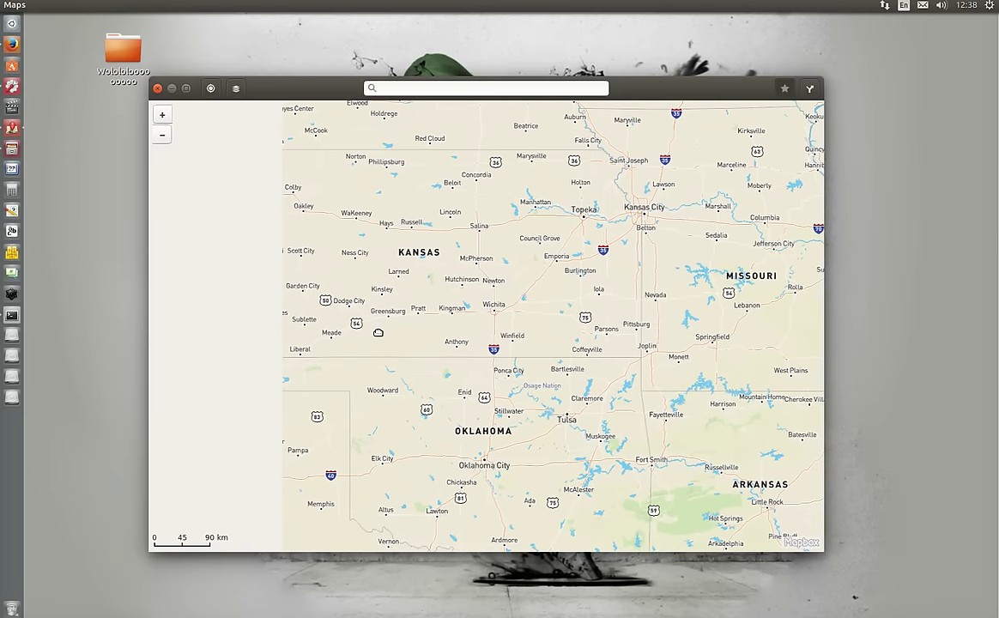
Switch the map from street view to satellite imagery and dismiss the layer choices.
left_click(236, 89)
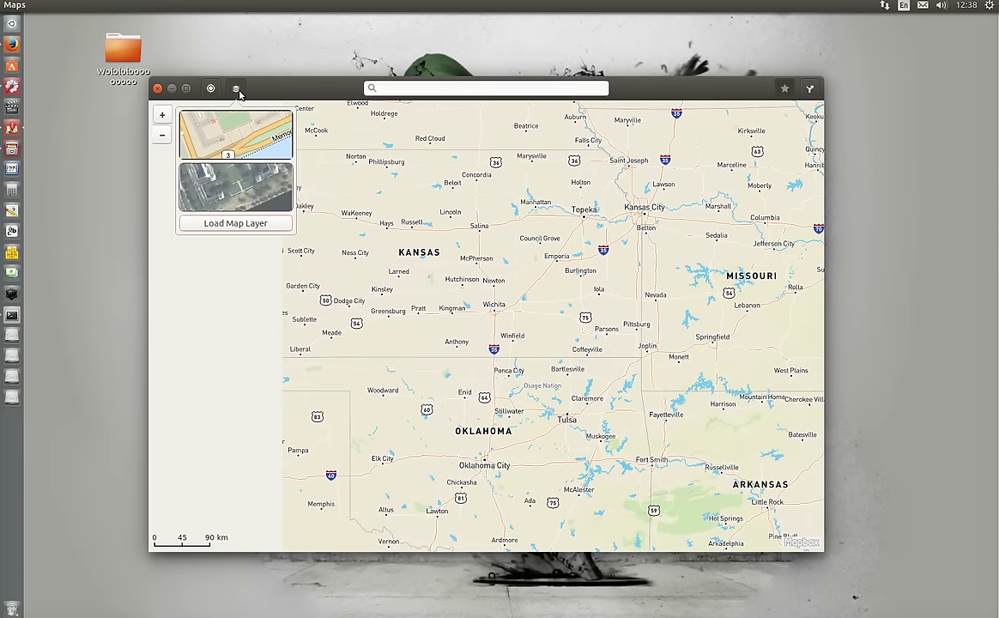
left_click(254, 189)
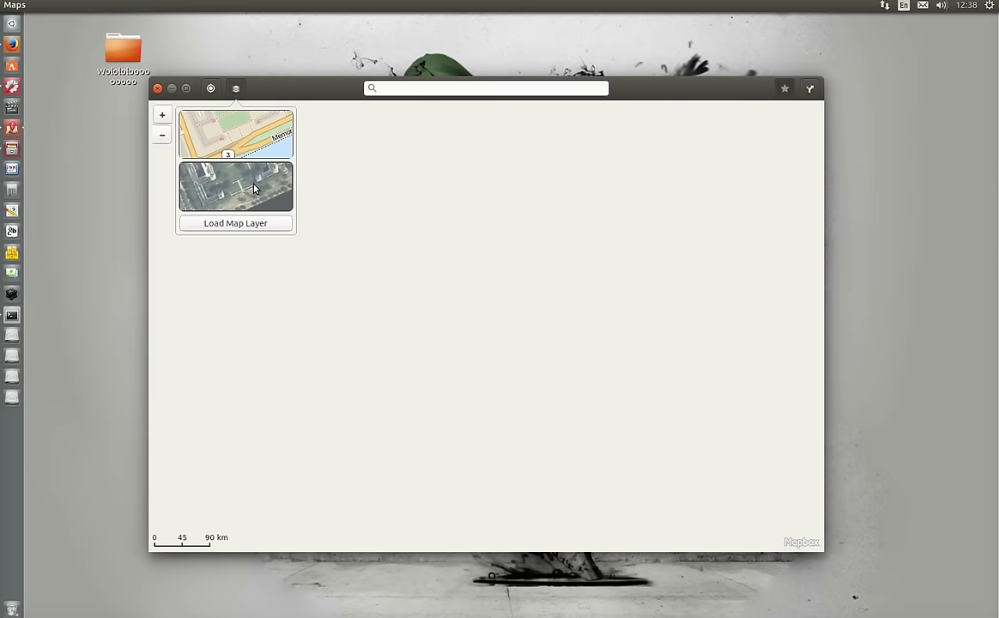
left_click(292, 89)
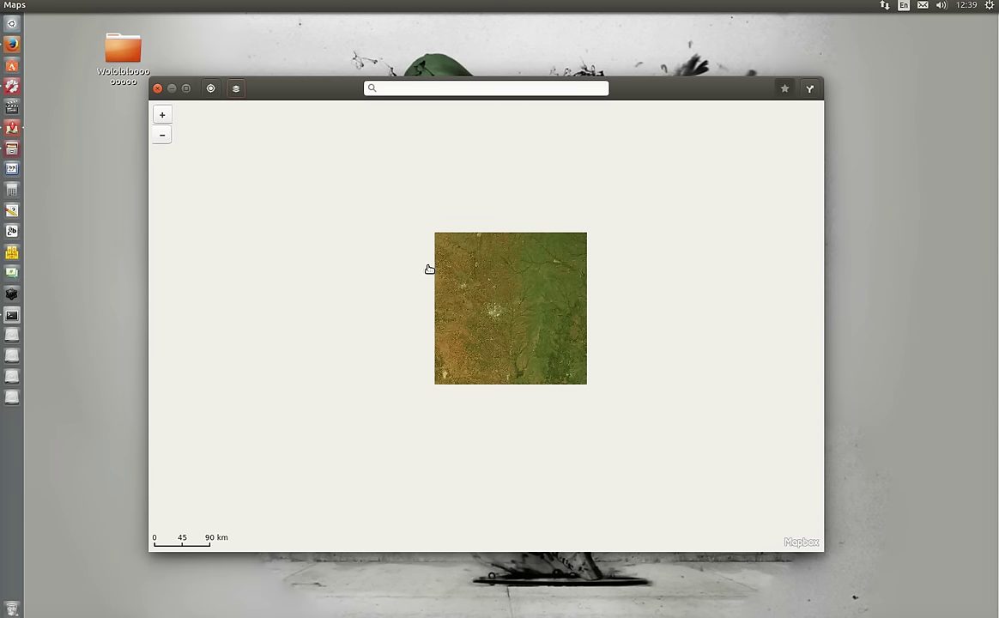
Close Maps and open the Calendar app.
left_click(157, 88)
left_click(17, 169)
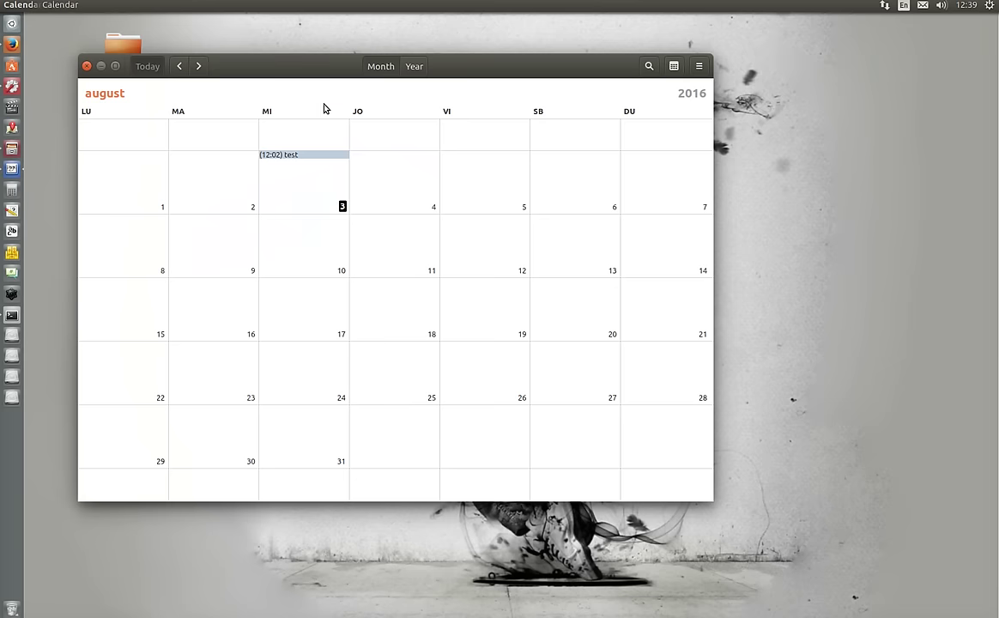
Reposition the Calendar window and check the app's version in its About information.
left_click_drag(326, 69, 399, 107)
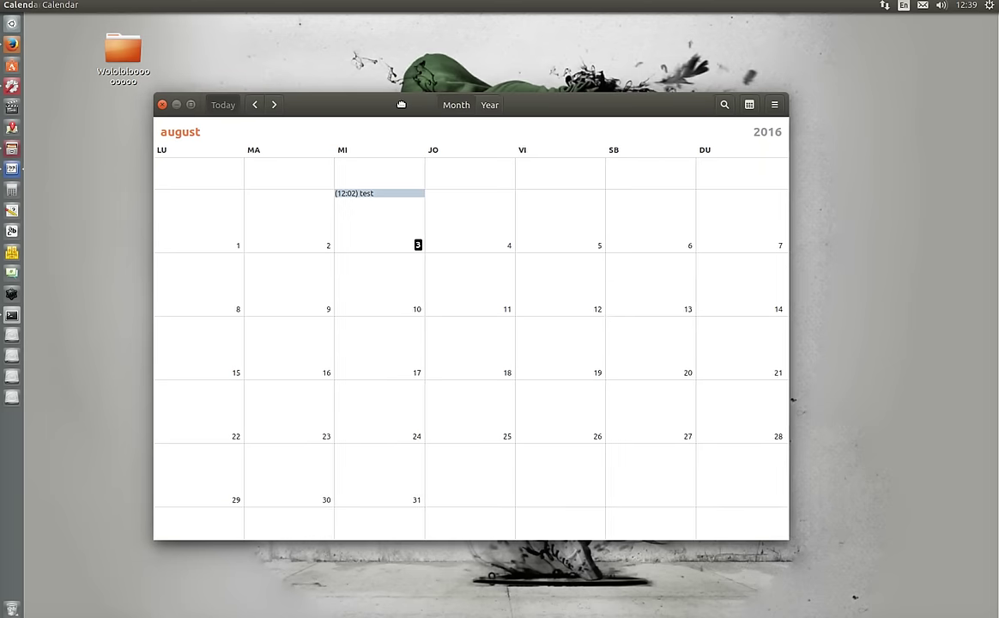
left_click(44, 12)
left_click(52, 45)
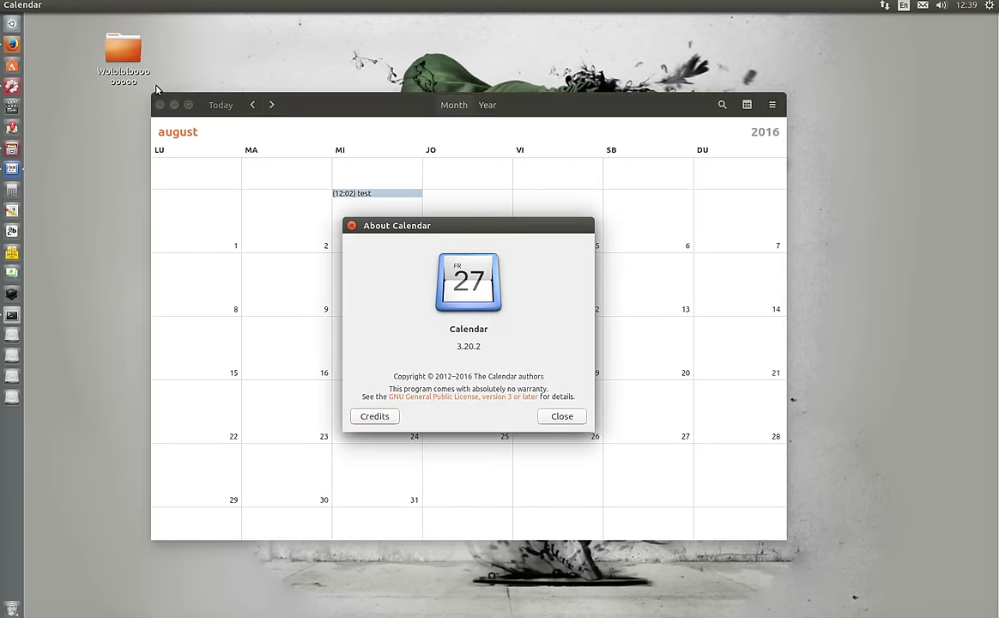
double_click(461, 346)
left_click(573, 416)
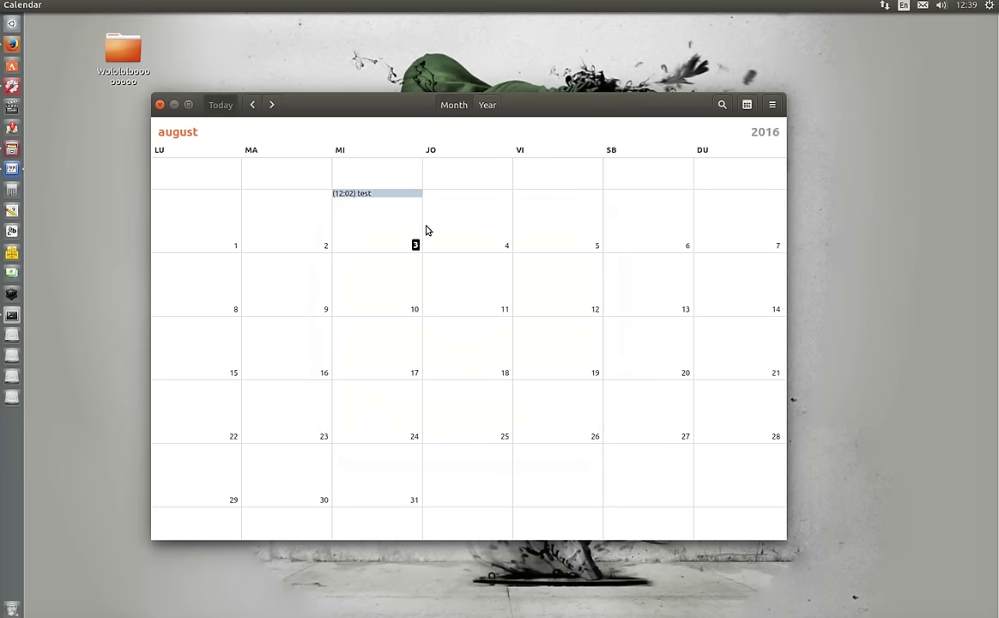
Switch to the year view and back to the month view, and add a Personal event titled "qweqew" on August 11.
left_click(488, 105)
left_click(453, 105)
left_click(452, 288)
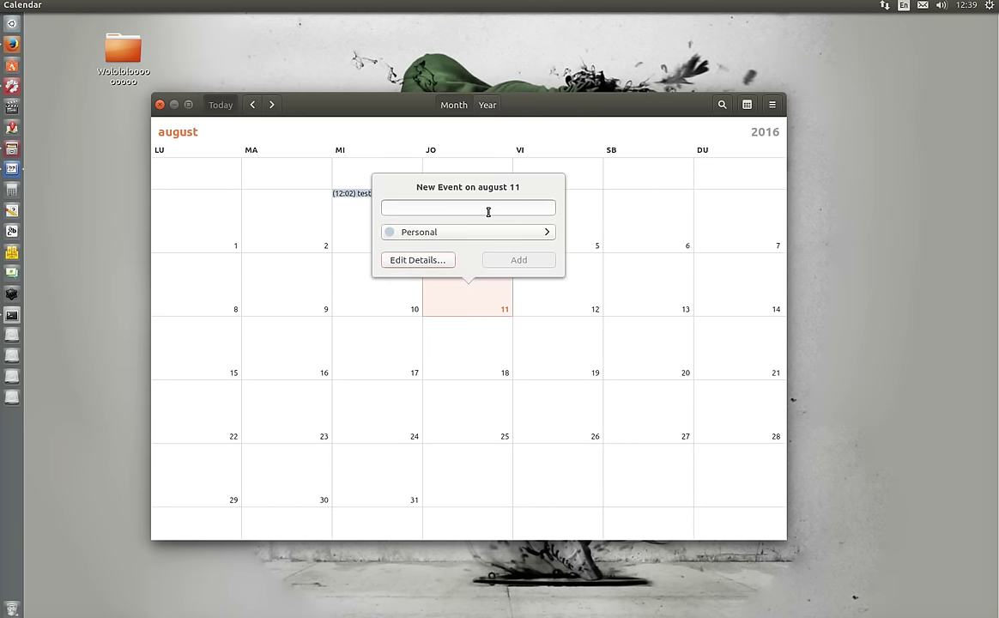
type("qweqew")
left_click(552, 232)
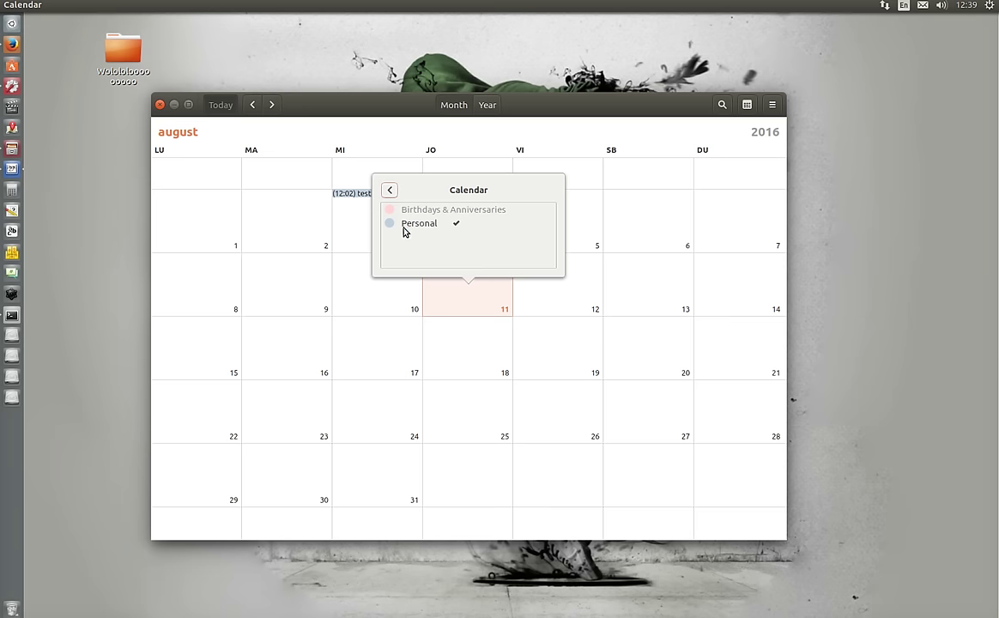
left_click(390, 191)
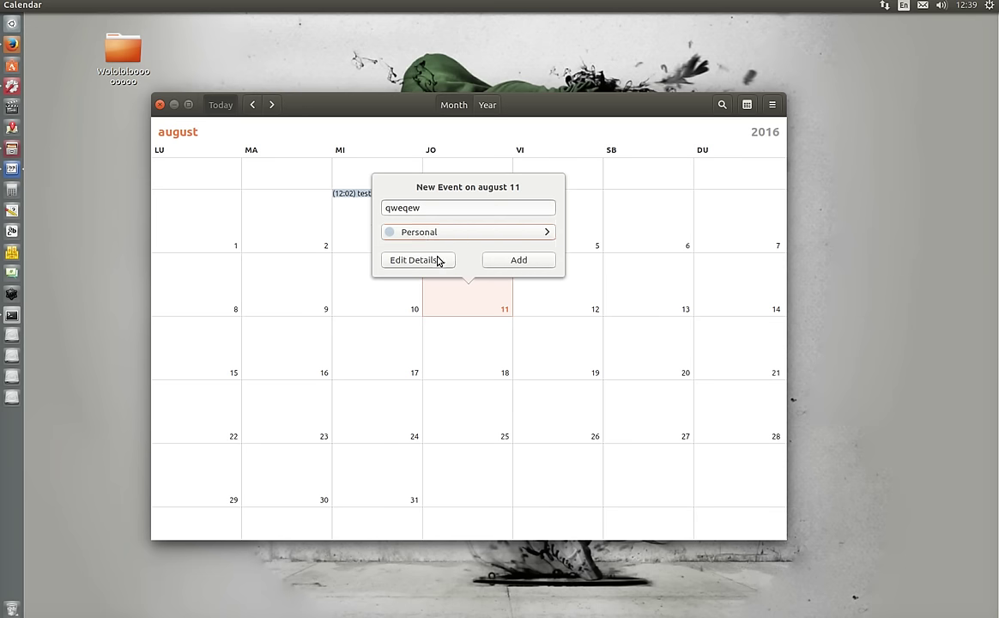
left_click(517, 268)
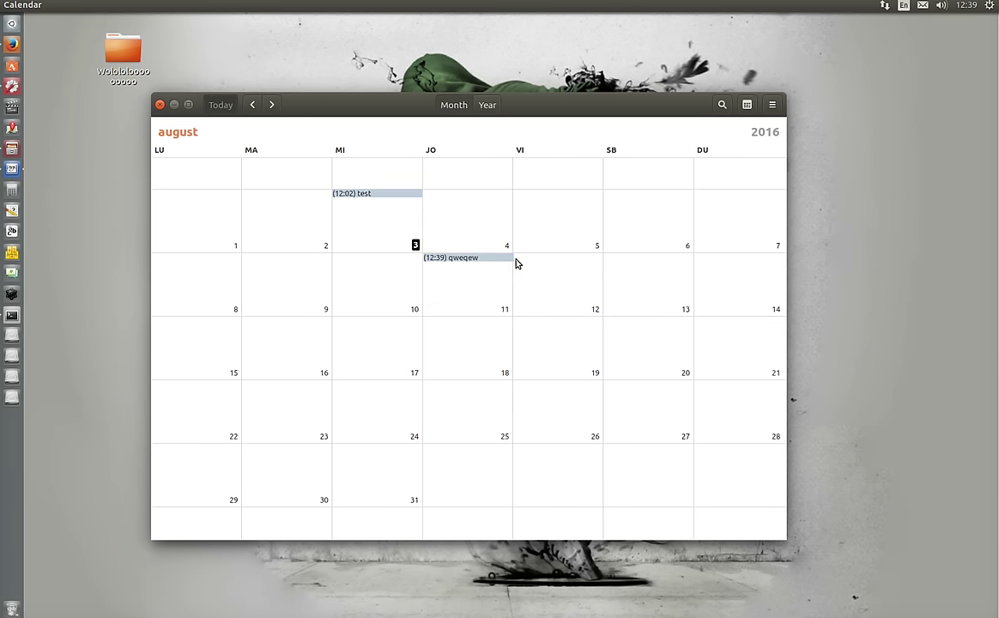
Edit the details of the August 11 event with the text "wrwrwer" and save it.
left_click(471, 259)
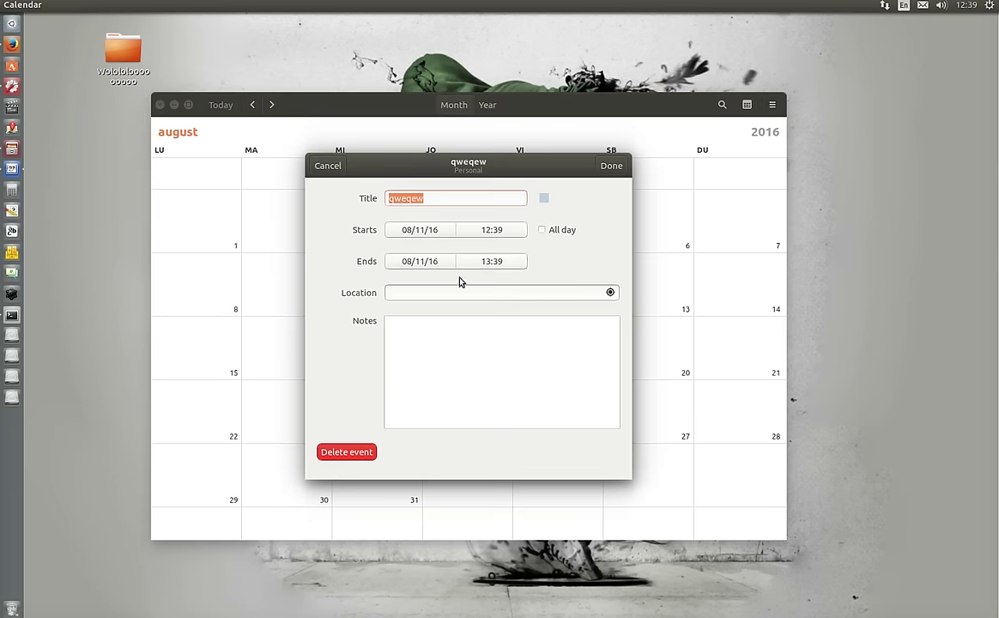
type("wrwrwer")
left_click(611, 168)
Add a multi-day Personal event titled "cccc" spanning August 10 to August 26.
left_click_drag(374, 283, 517, 430)
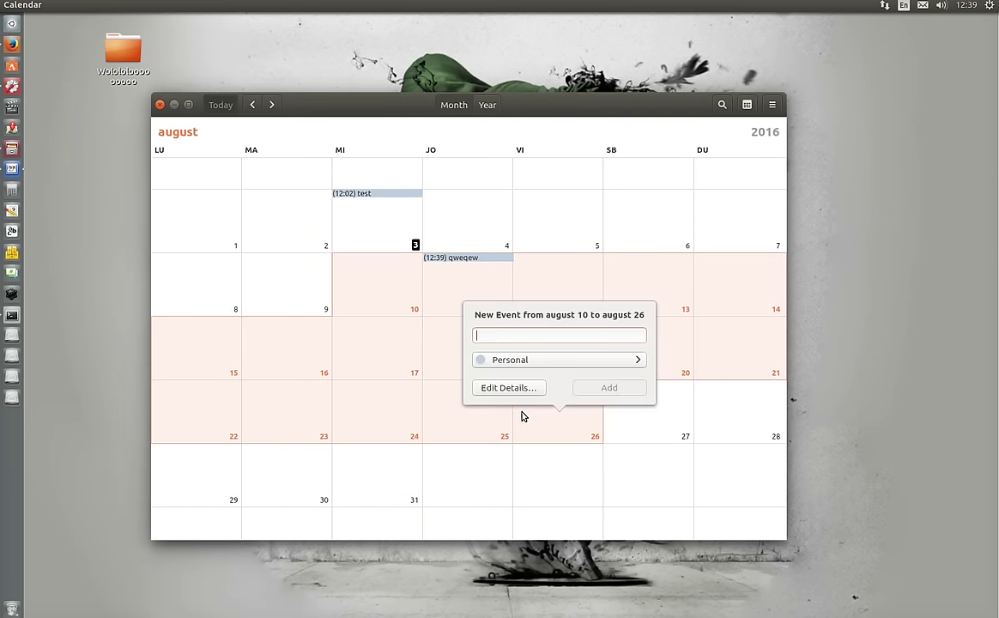
type("cccc")
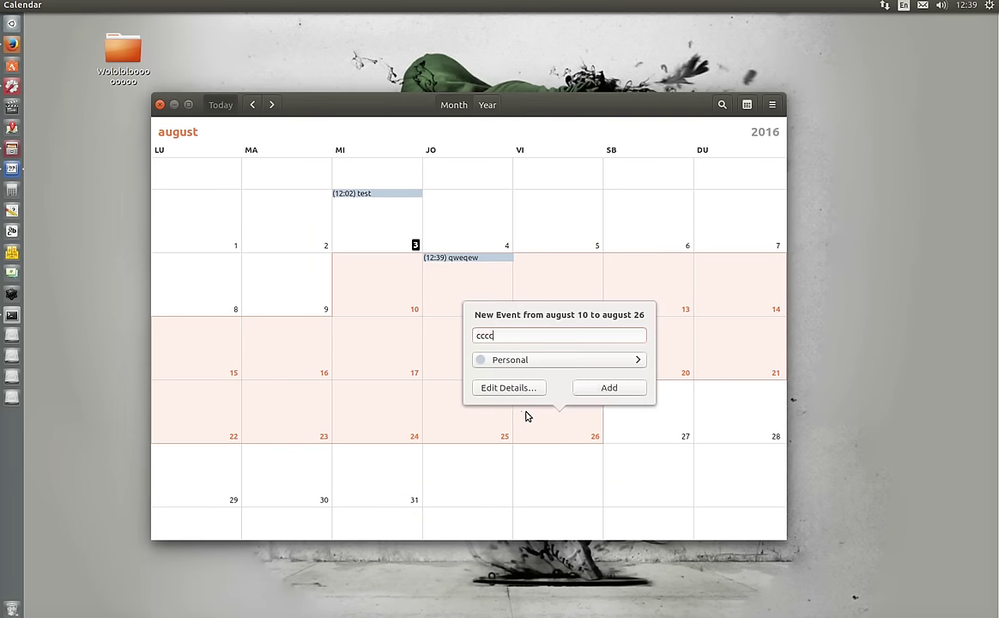
left_click(625, 390)
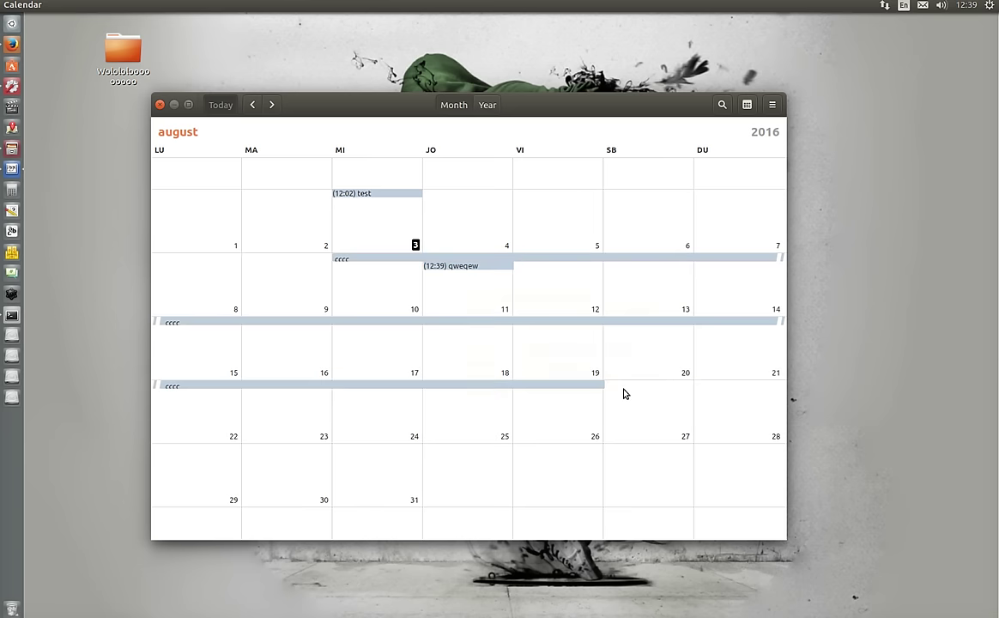
Search the calendar events for "ee" and dismiss the search.
left_click(723, 105)
type("eee")
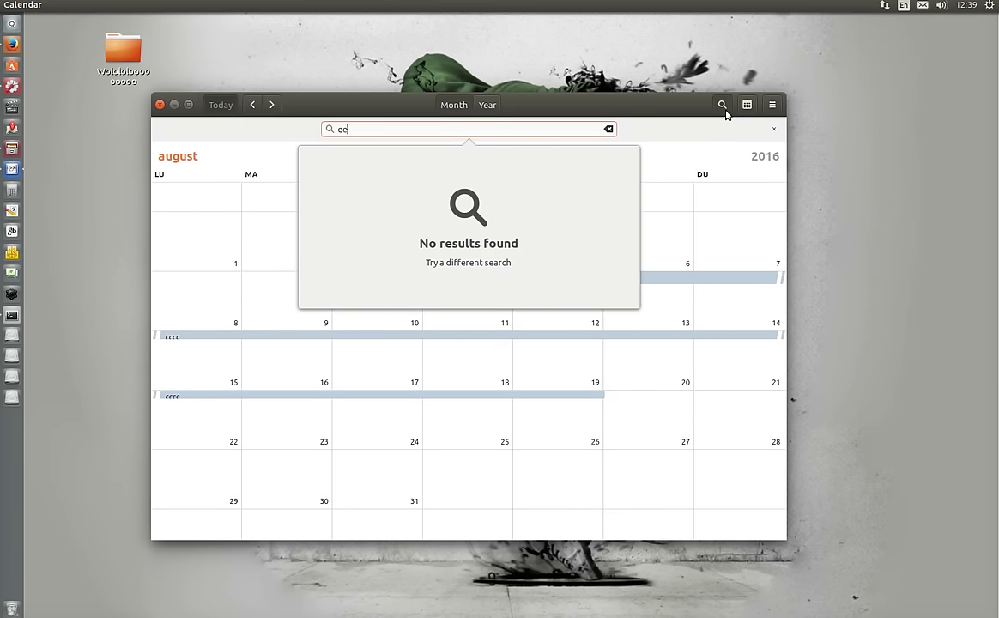
key("BackSpace")
key("Escape")
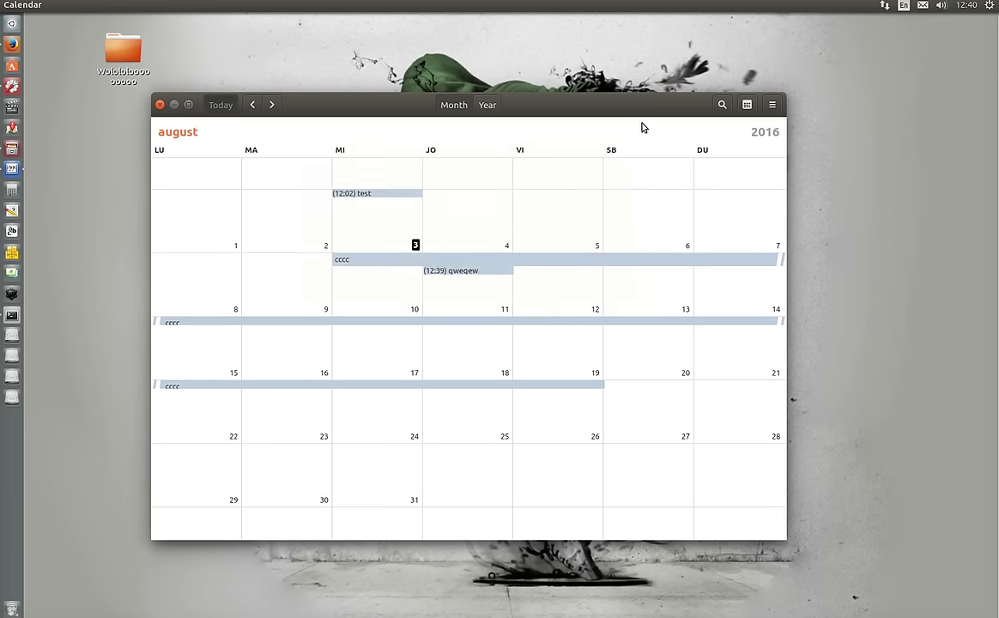
Look over the list of available calendars and the additional event and synchronization options.
left_click(747, 105)
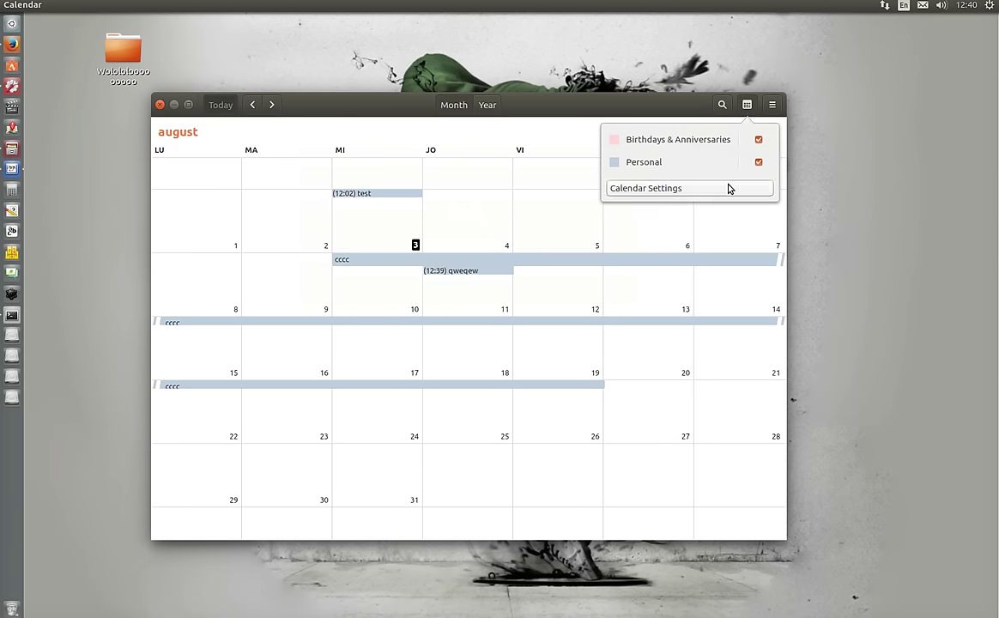
left_click(774, 106)
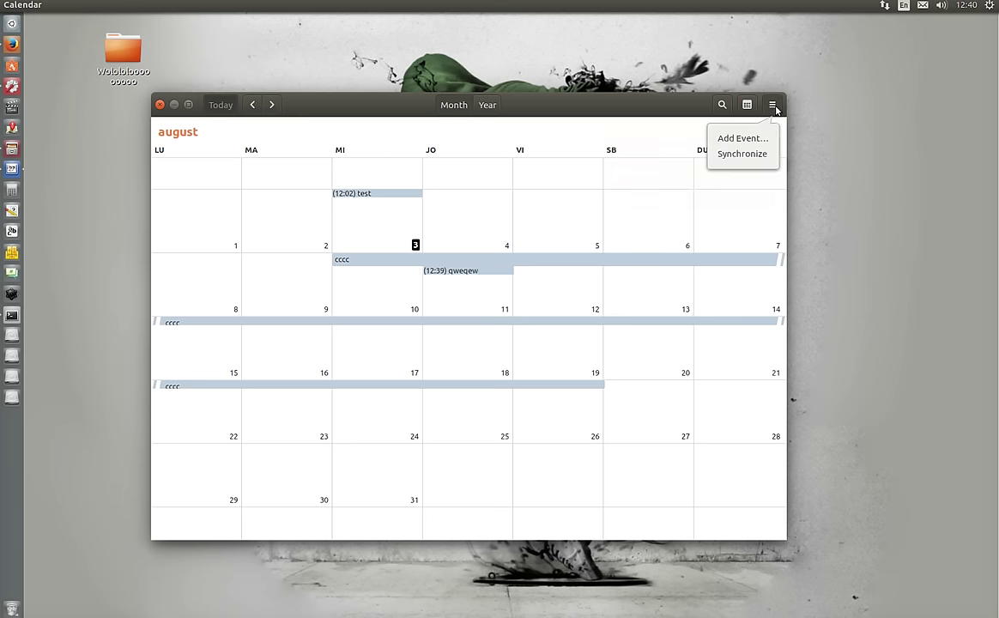
left_click(515, 129)
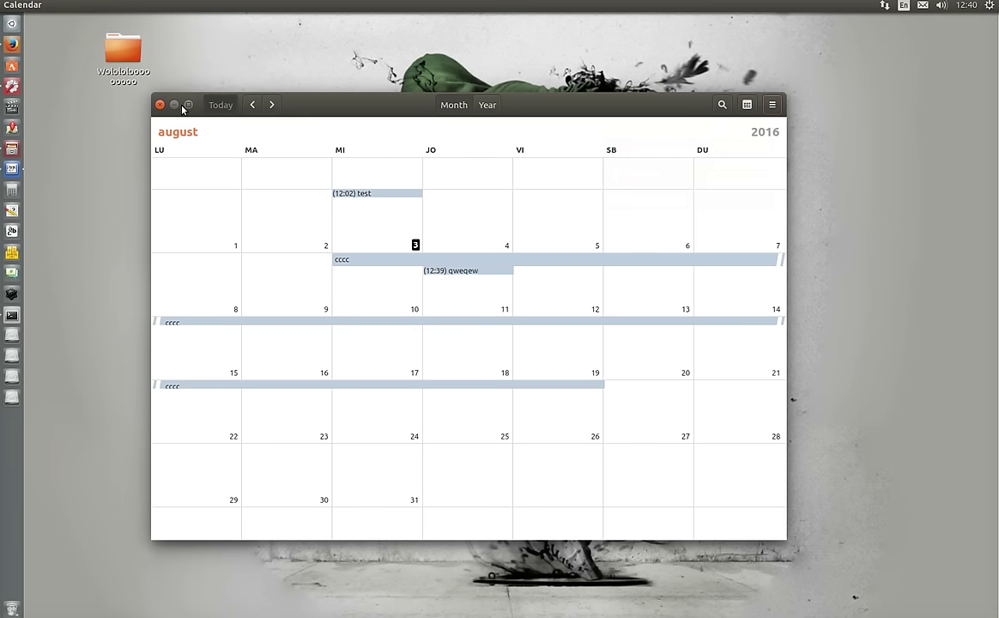
Close Calendar, and open Calculator with its window placed near the middle of the desktop.
left_click(159, 104)
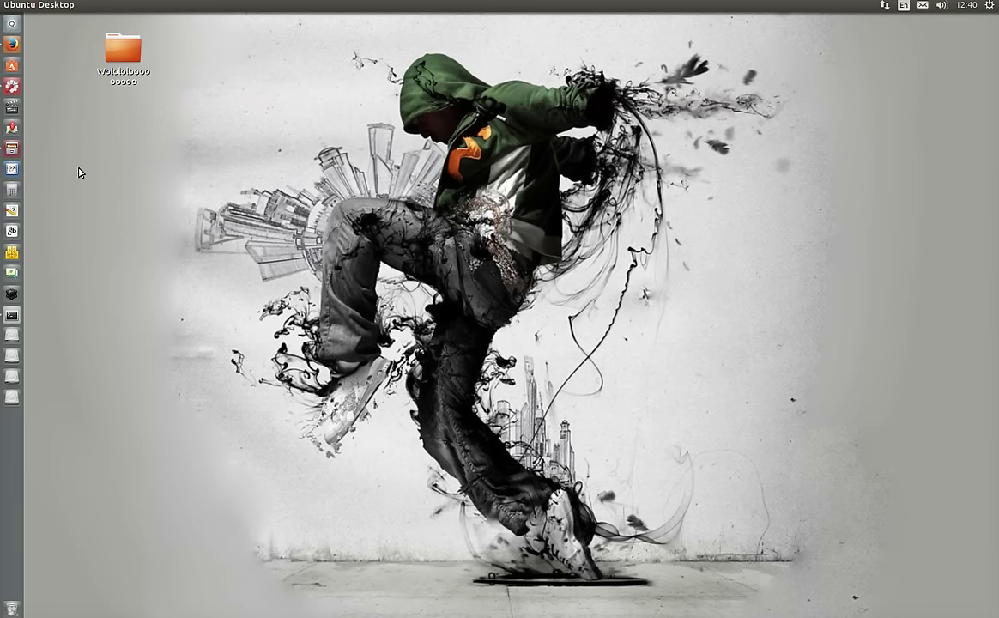
left_click(16, 189)
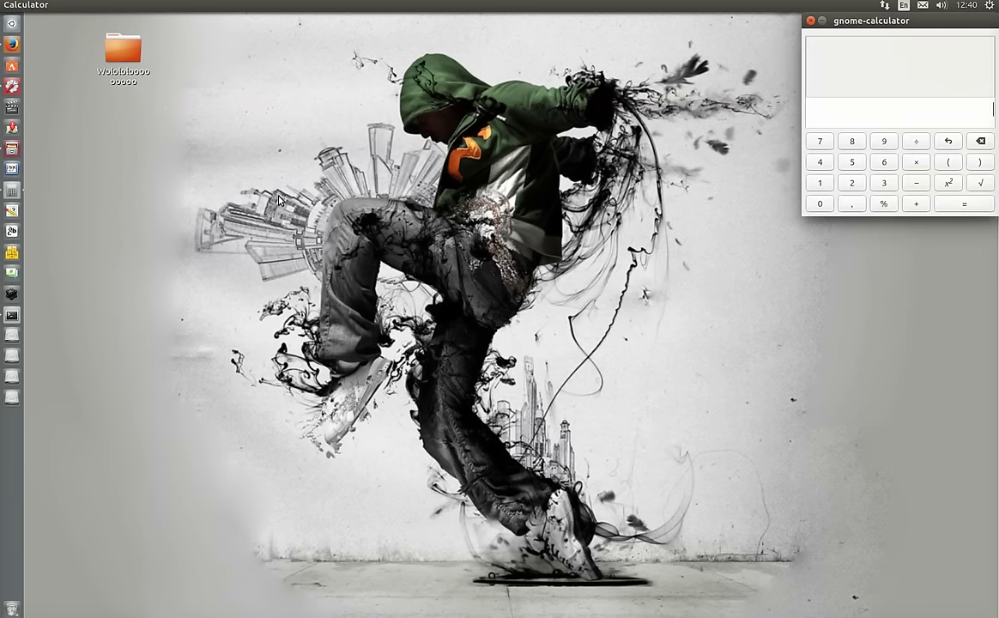
left_click_drag(905, 26, 389, 126)
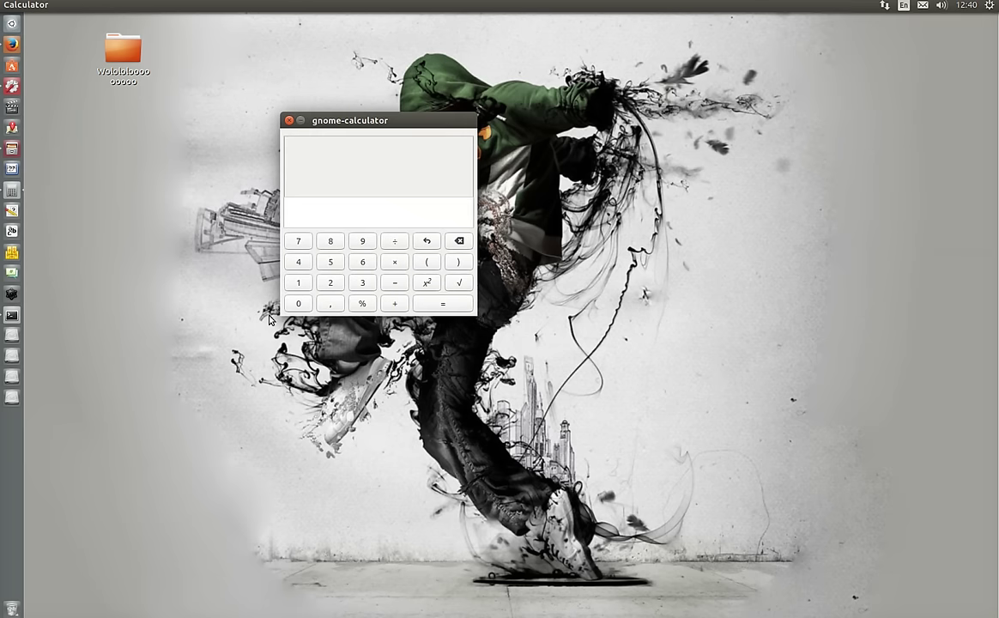
Calculate 55+55 in the basic calculator.
left_click(330, 261)
left_click(330, 262)
left_click(395, 303)
left_click(331, 262)
left_click(330, 261)
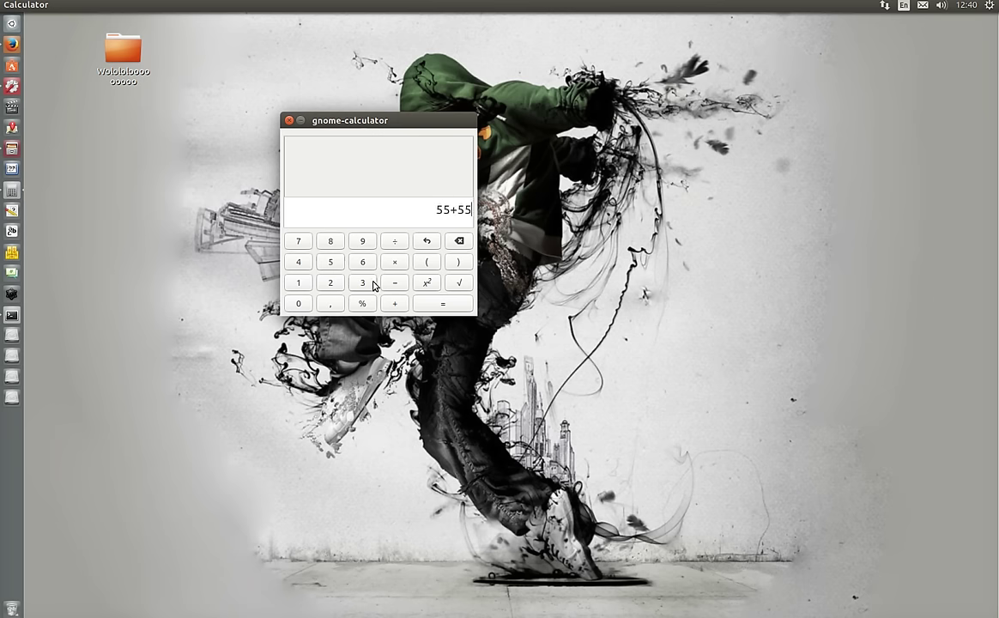
left_click(448, 305)
Change the calculator to Advanced Mode and check the app's version in its About information.
left_click(105, 5)
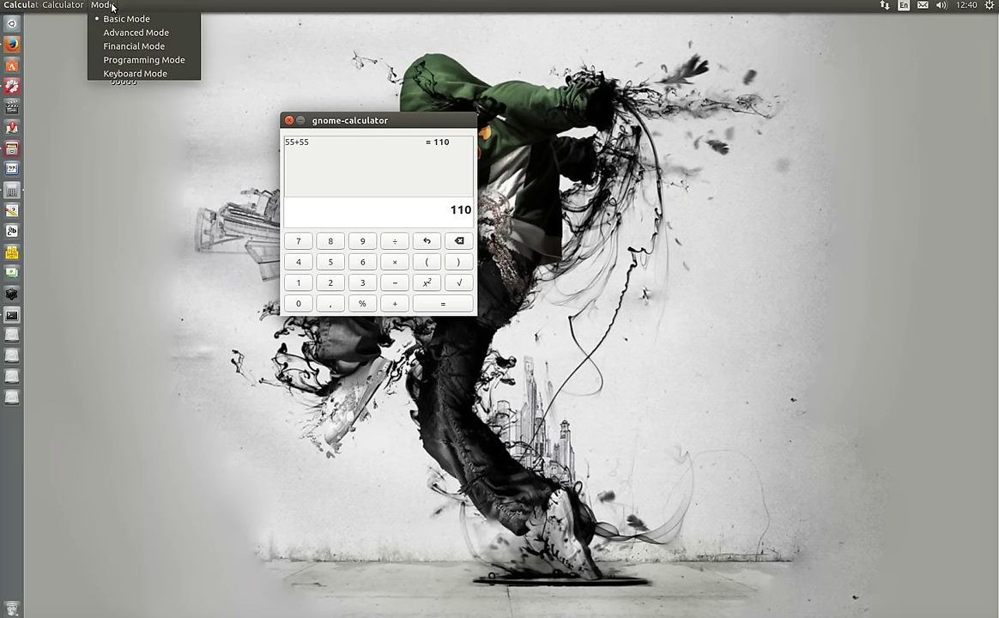
left_click(137, 32)
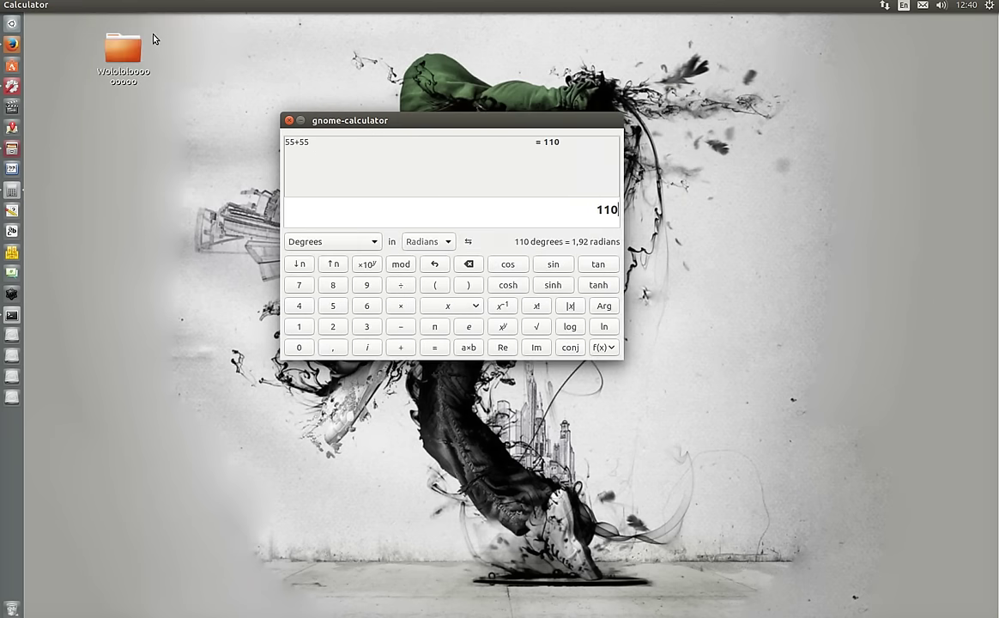
left_click(69, 6)
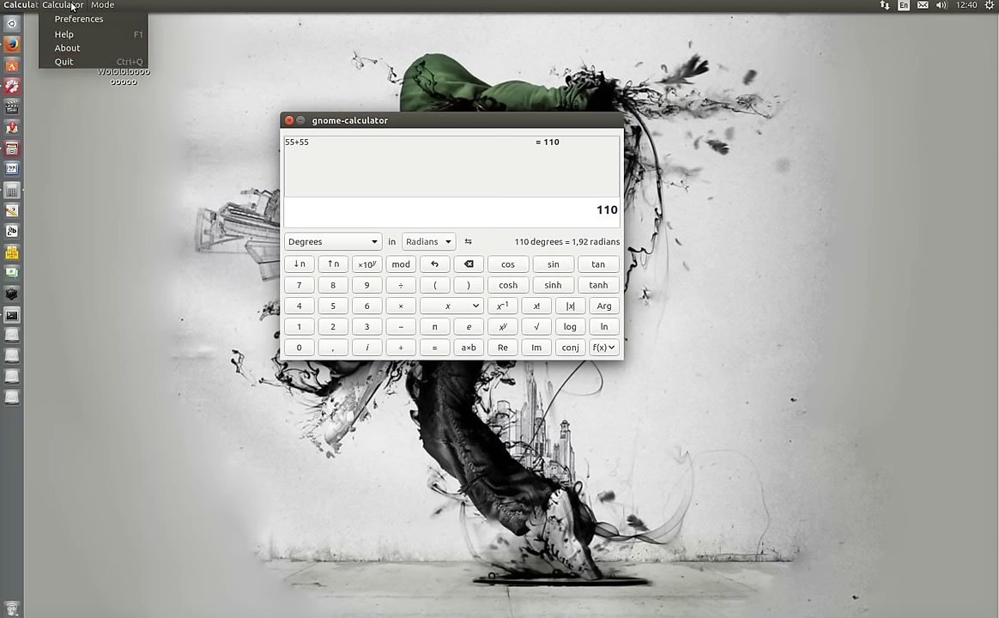
left_click(73, 47)
left_click_drag(446, 272, 498, 273)
left_click(544, 346)
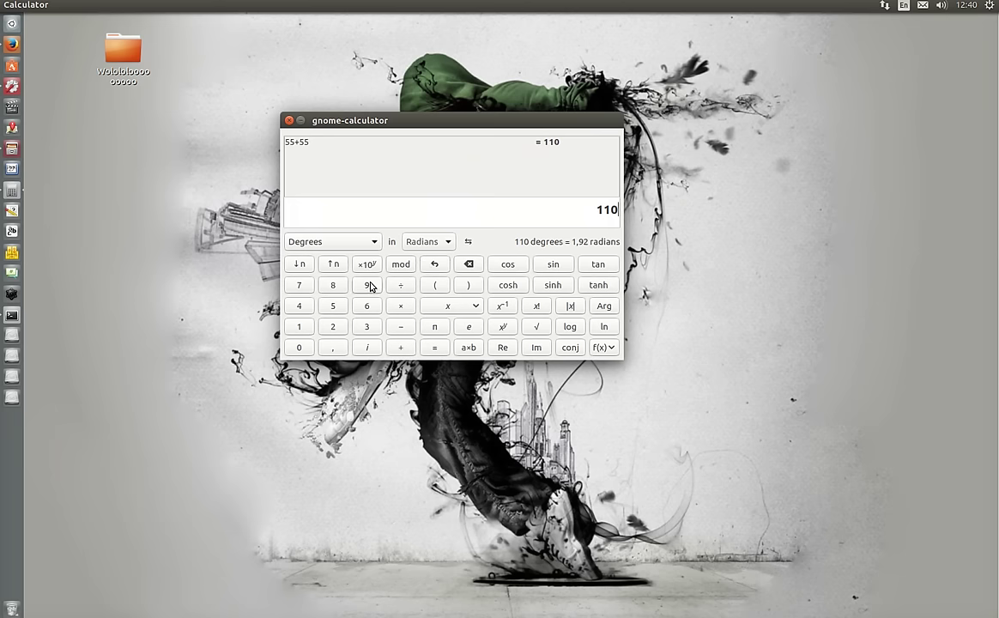
Close Calculator, and open the Polari chat app with its window moved up over the desktop.
left_click(290, 120)
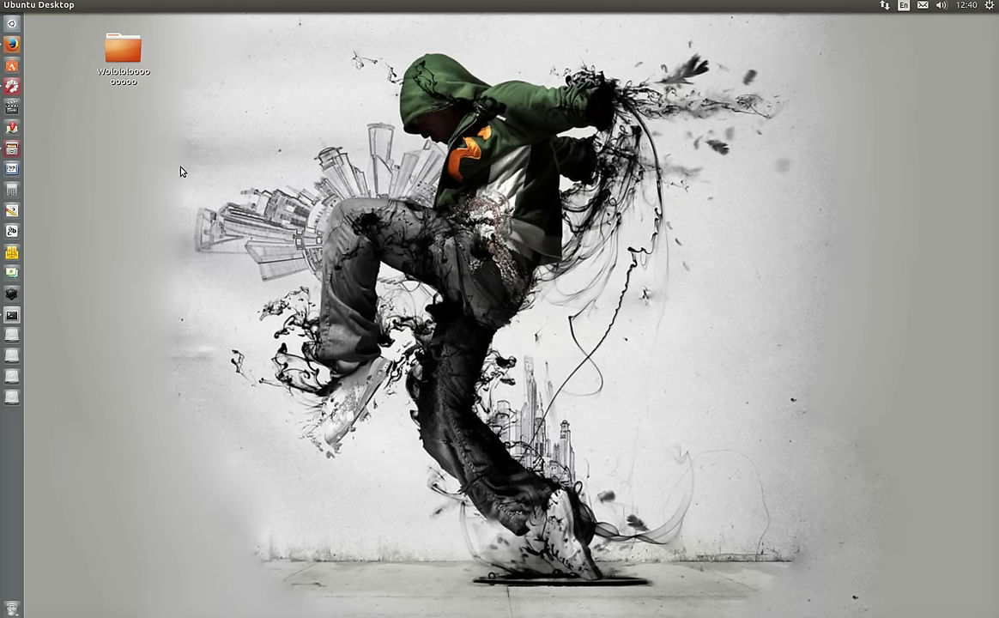
left_click(12, 273)
left_click_drag(723, 312, 411, 76)
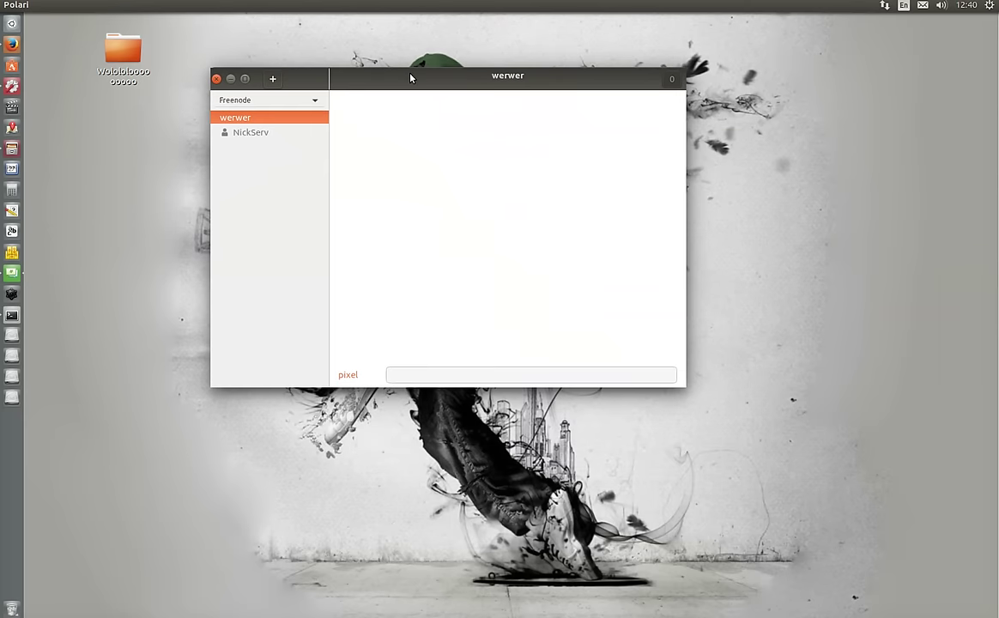
Review the Freenode connection options and reconnect to the network.
left_click(316, 103)
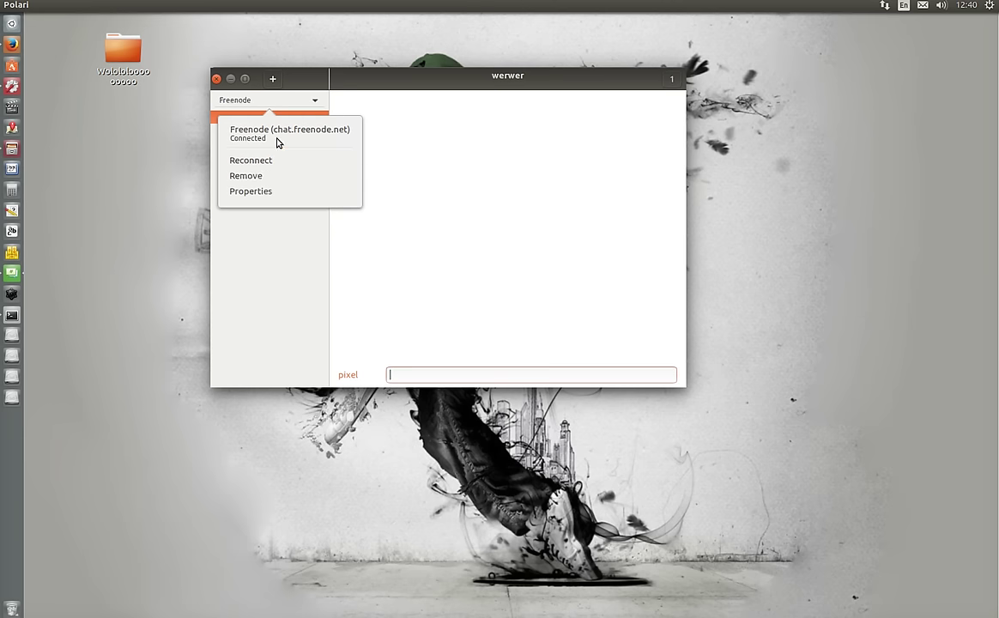
left_click(274, 221)
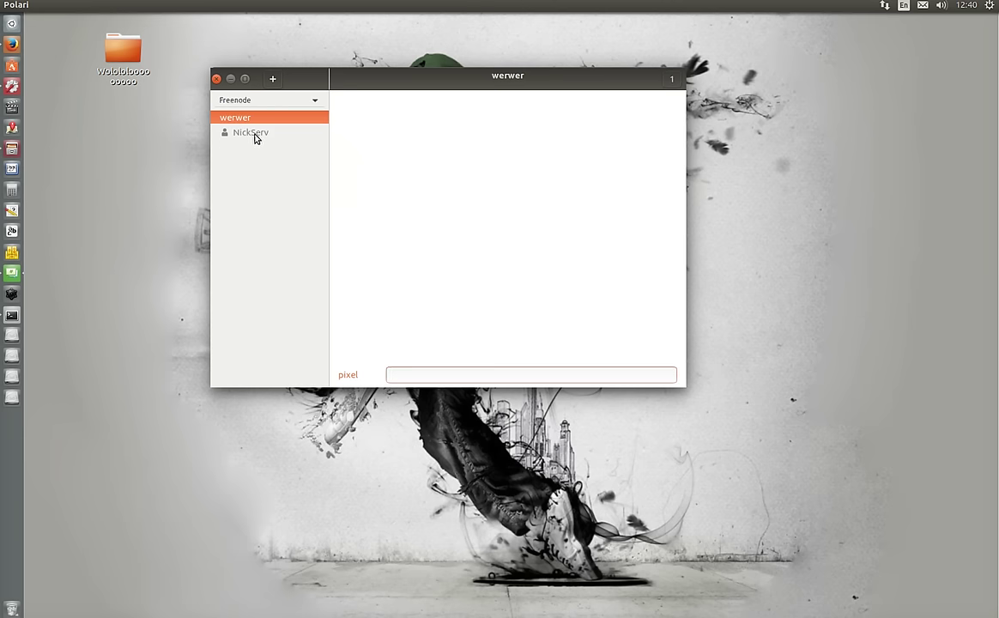
left_click(320, 103)
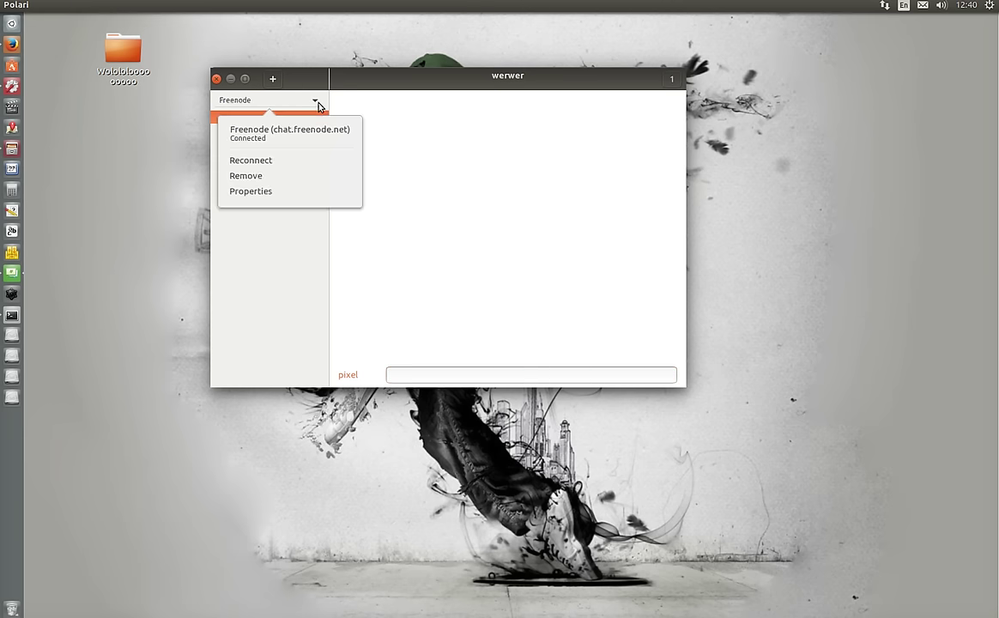
left_click(269, 160)
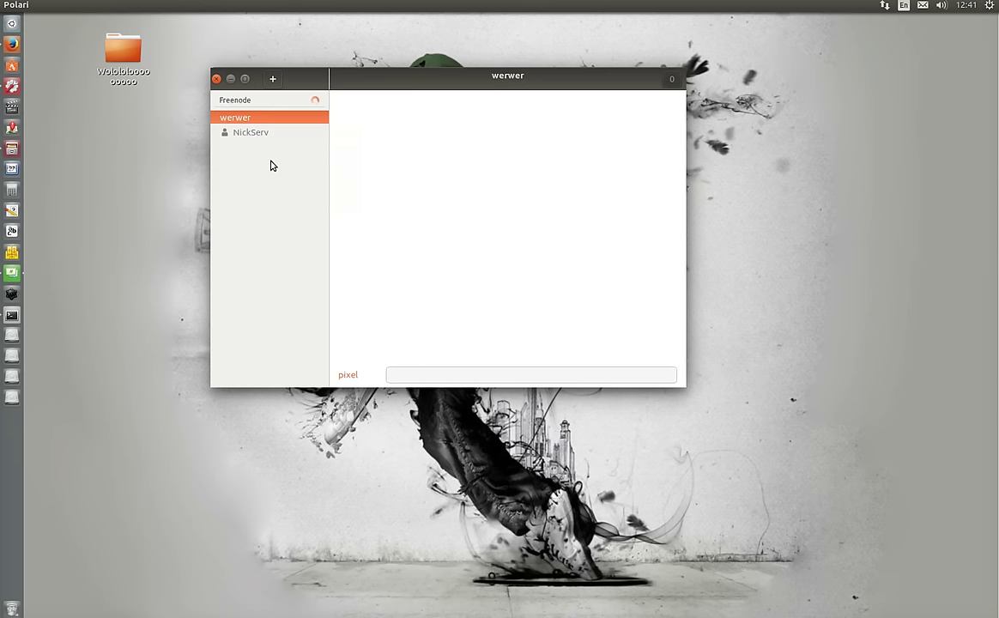
Join a chat room named "hfghgfh" on the Freenode connection without a password.
left_click(272, 79)
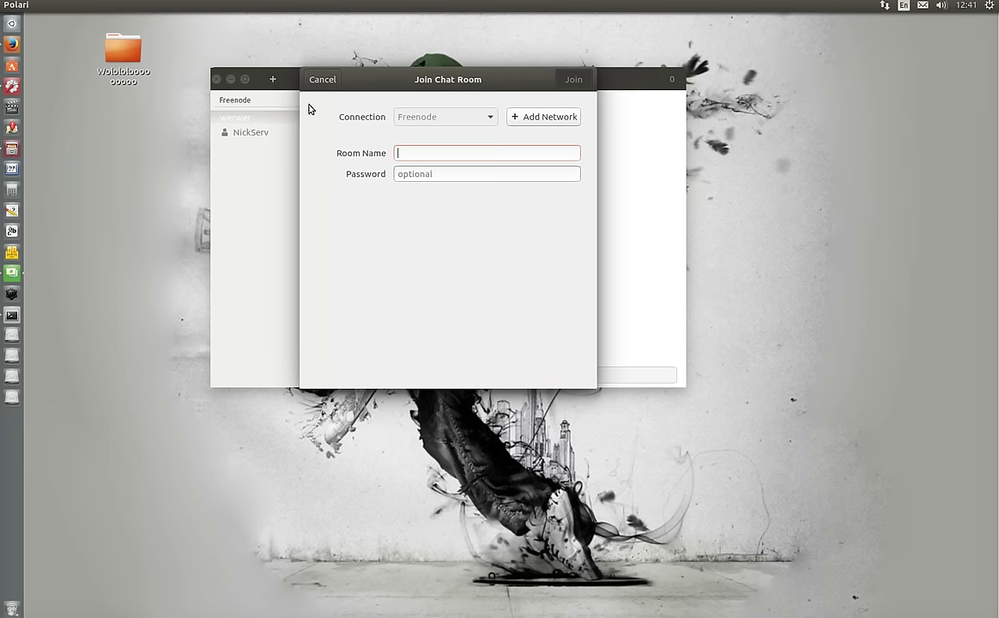
type("hfghgfh")
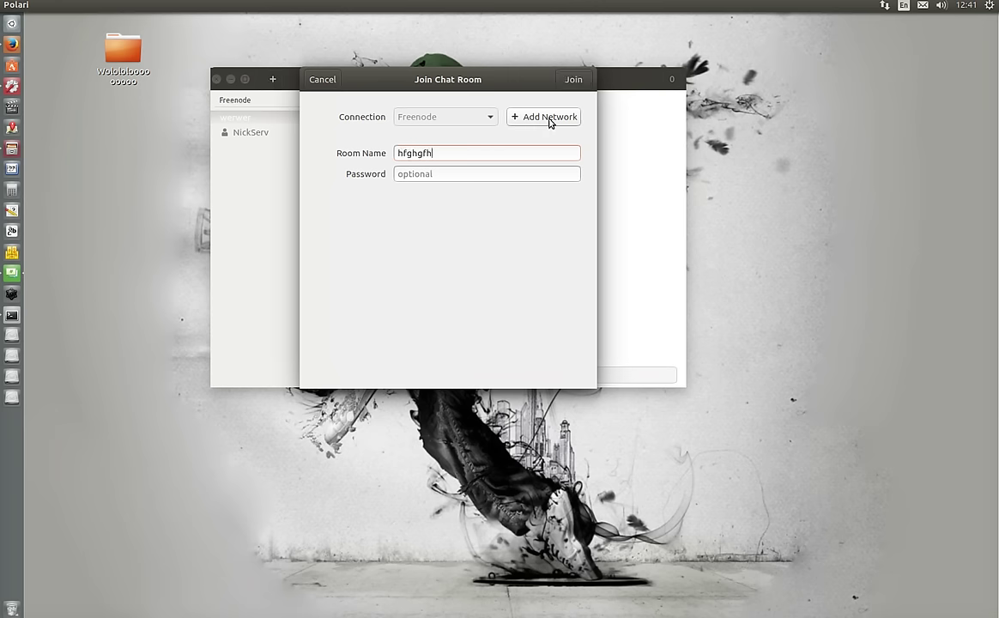
left_click(580, 82)
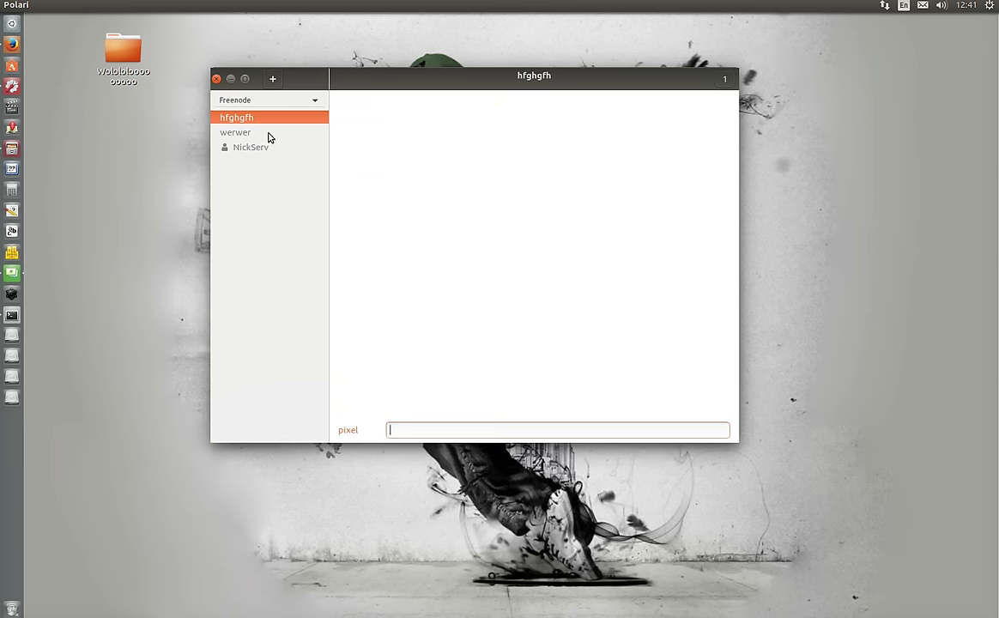
Send the message "ytryrty" in the hfghgfh room and close Polari.
type("ryrty")
key("Return")
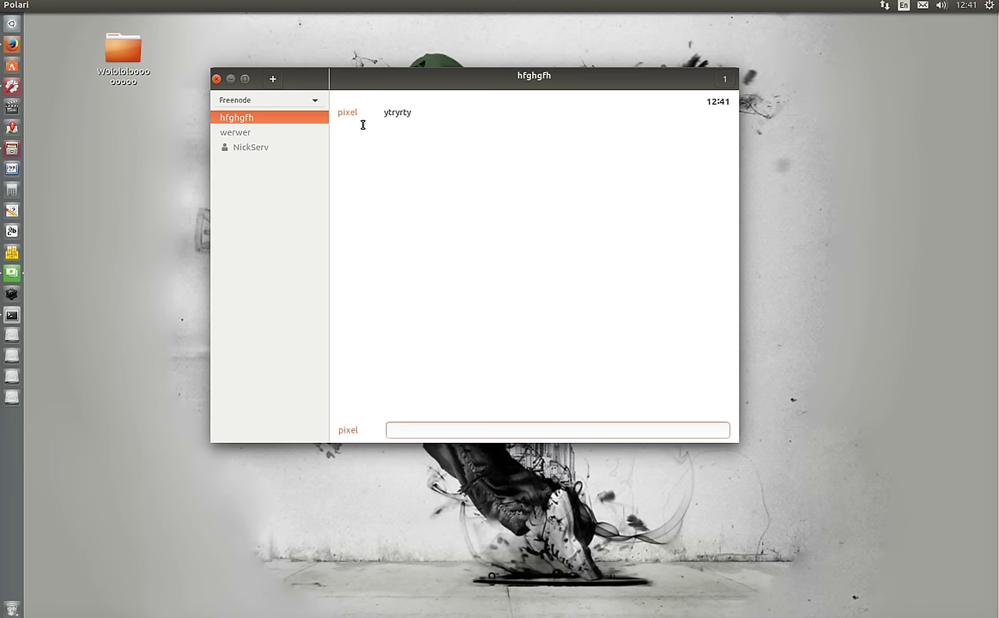
left_click(217, 79)
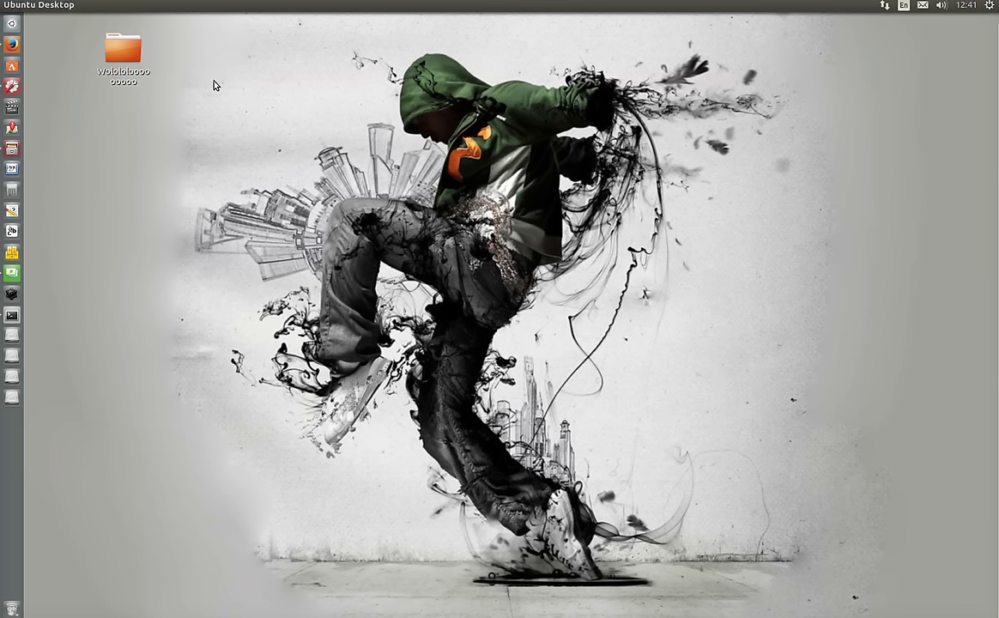
Open Sudoku, Font Viewer, Mahjongg and Mines, and move the Mines window away from the desktop corner.
left_click(18, 215)
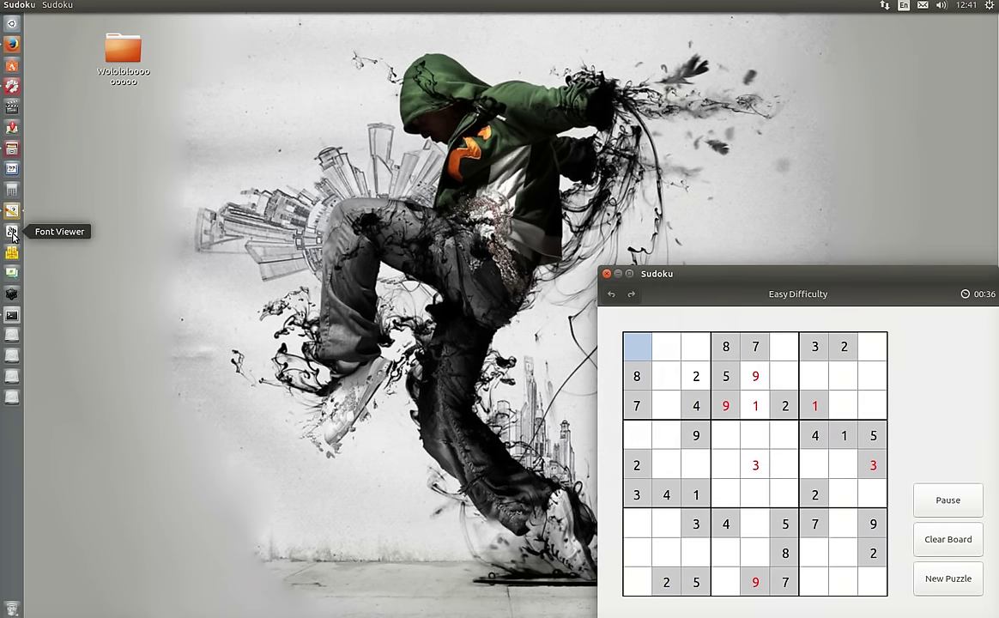
left_click(12, 236)
left_click(12, 253)
left_click(13, 295)
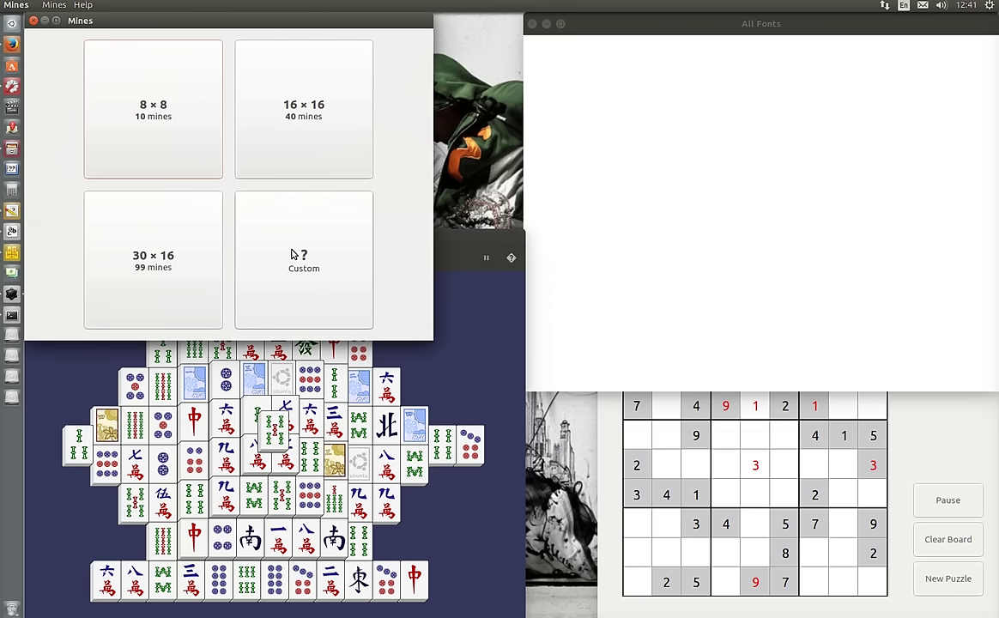
left_click_drag(192, 26, 275, 54)
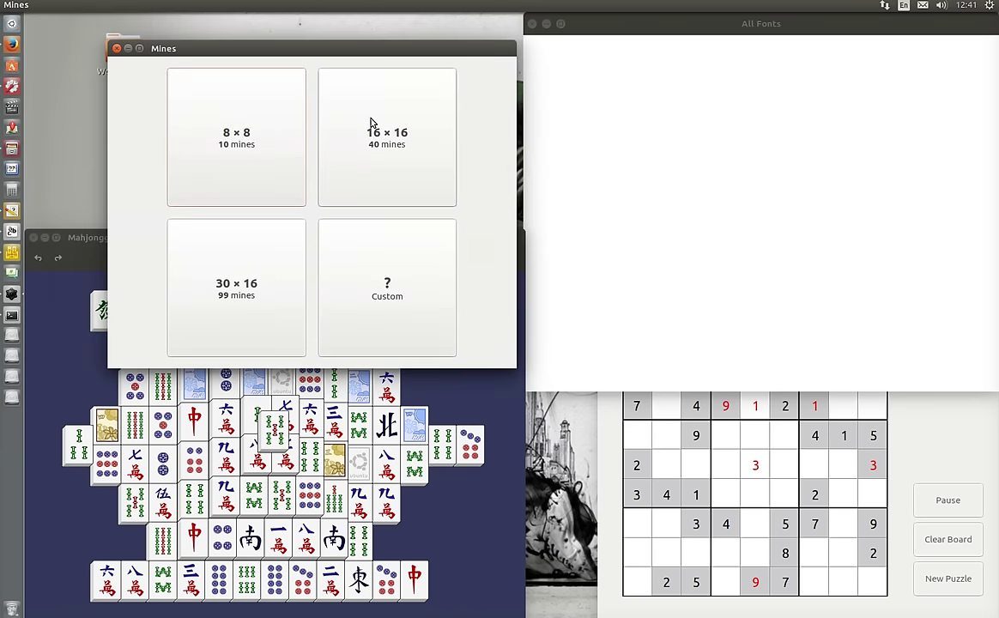
Play an 8 × 8 Mines game with 10 mines, revealing several cells and flagging the one in row 3, column 8.
left_click(236, 141)
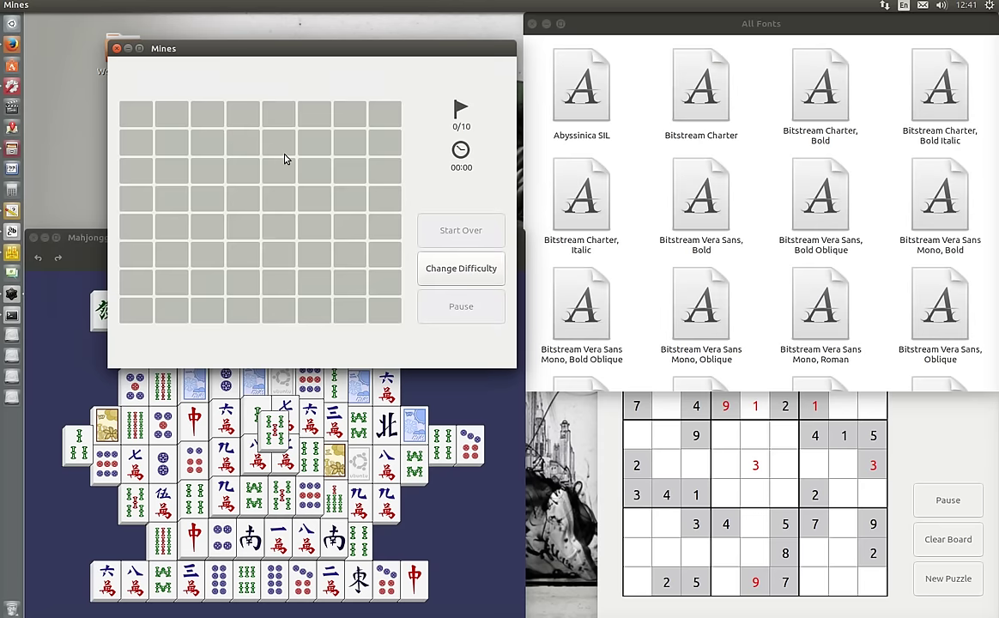
left_click(309, 172)
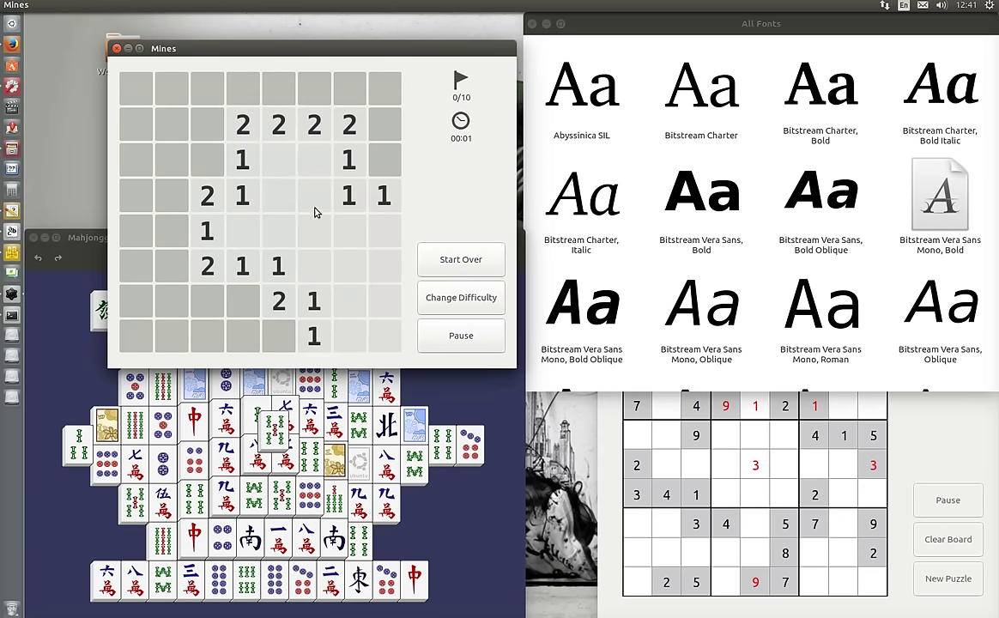
right_click(384, 160)
left_click(384, 124)
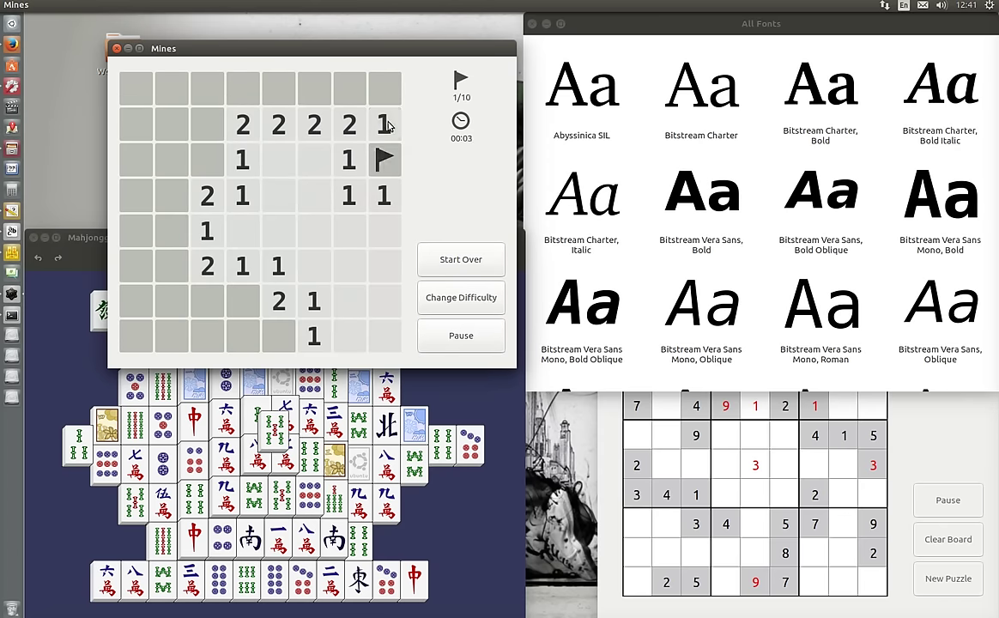
left_click(348, 87)
left_click(144, 159)
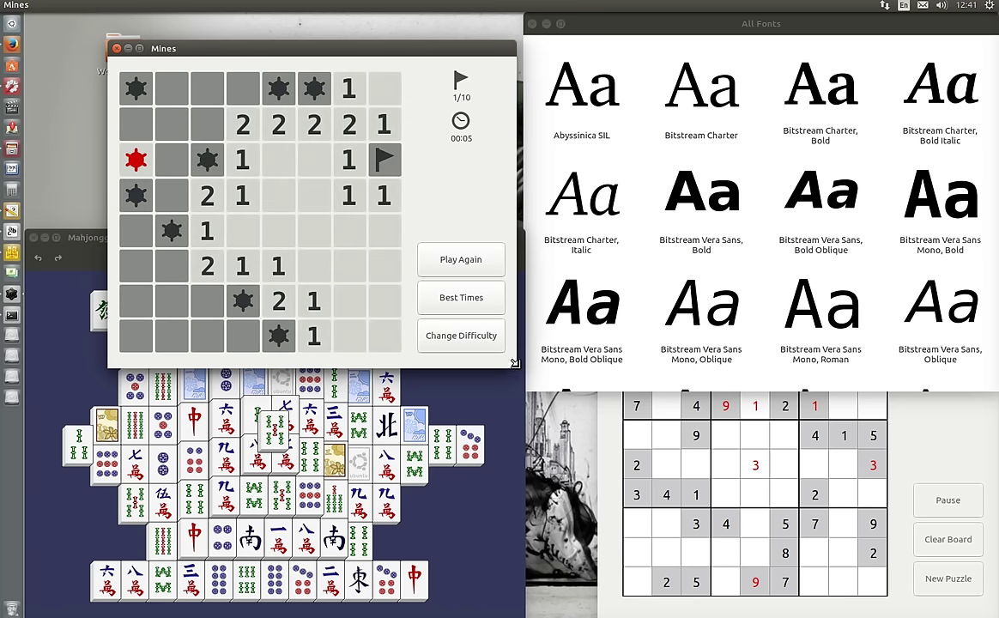
Resize the Mines window to be taller and narrower, and close the game.
left_click_drag(513, 365, 604, 504)
left_click_drag(399, 327, 400, 421)
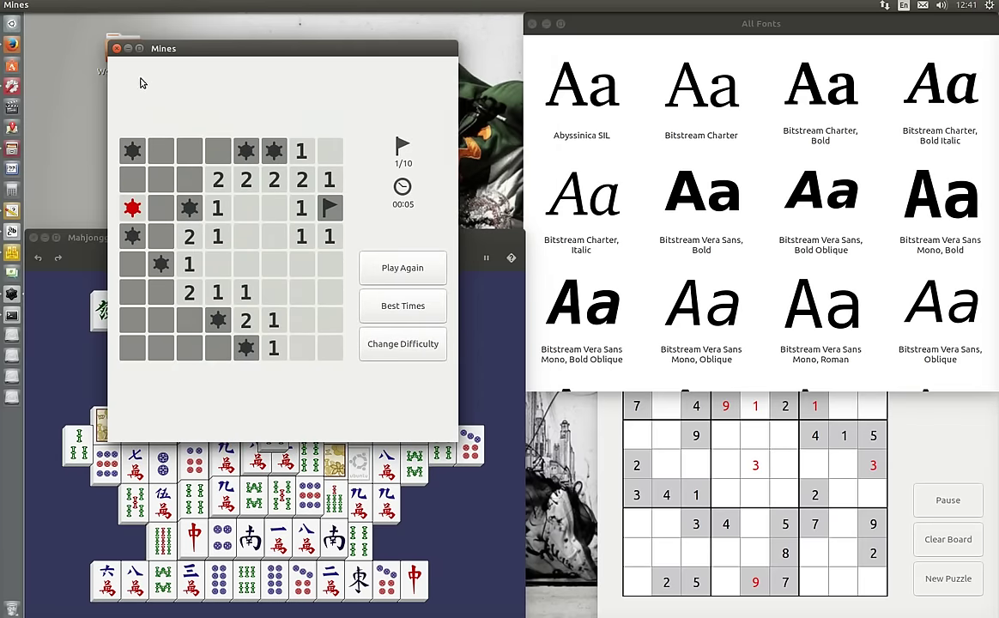
left_click(117, 48)
Move the Font Viewer window over the Mahjongg board and browse the installed font previews.
left_click_drag(620, 21, 237, 36)
scroll(414, 163, "down", 5)
scroll(414, 193, "up", 3)
scroll(414, 193, "up", 4)
scroll(447, 155, "down", 2)
scroll(472, 120, "up", 2)
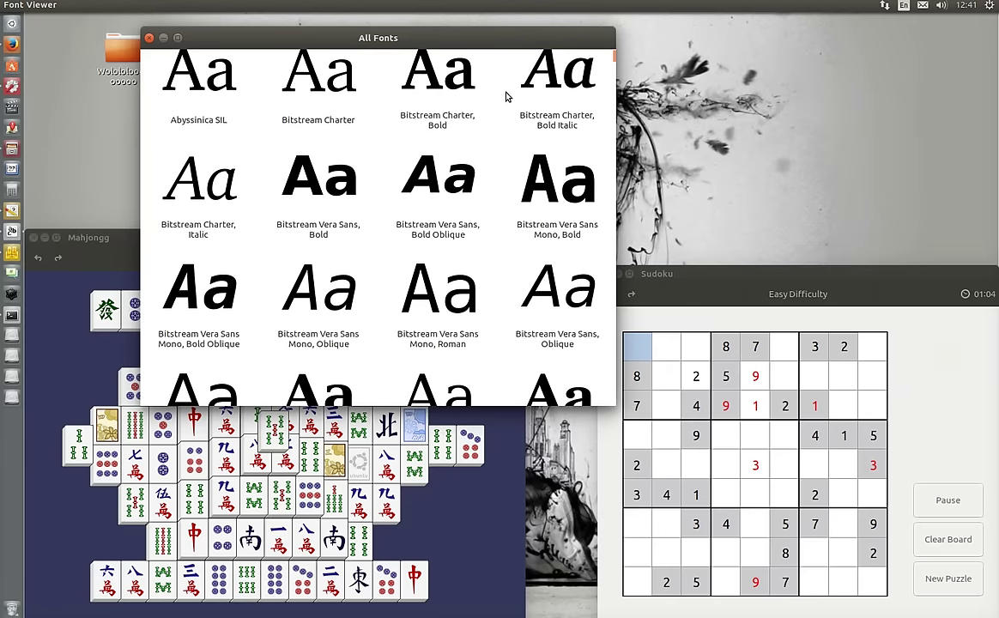
View the DejaVu Sans Mono Bold Oblique sample and its font information, return to the font list and close Font Viewer.
left_click_drag(613, 59, 600, 90)
left_click(335, 199)
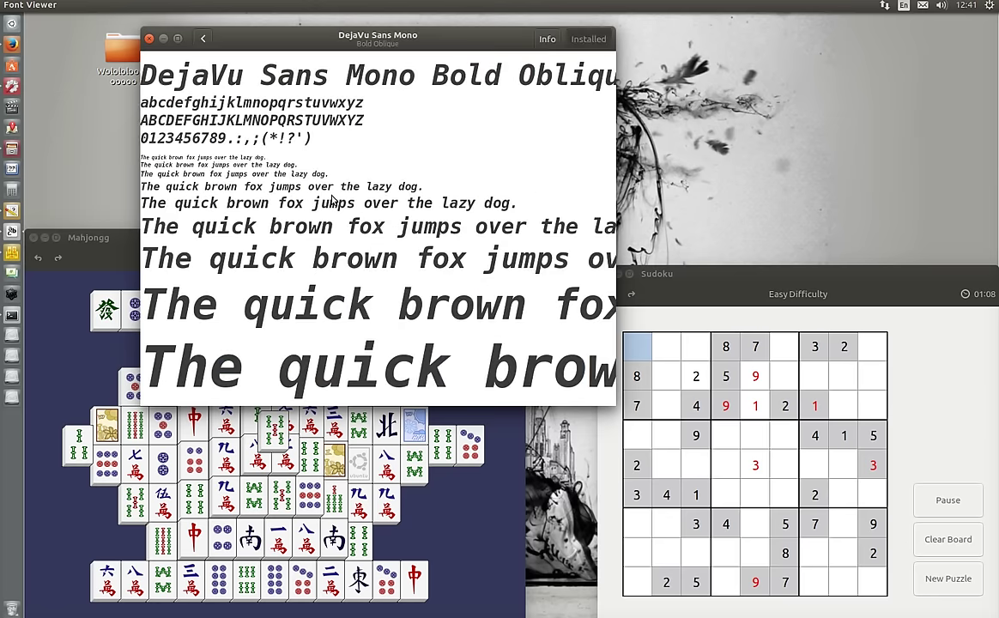
left_click(547, 39)
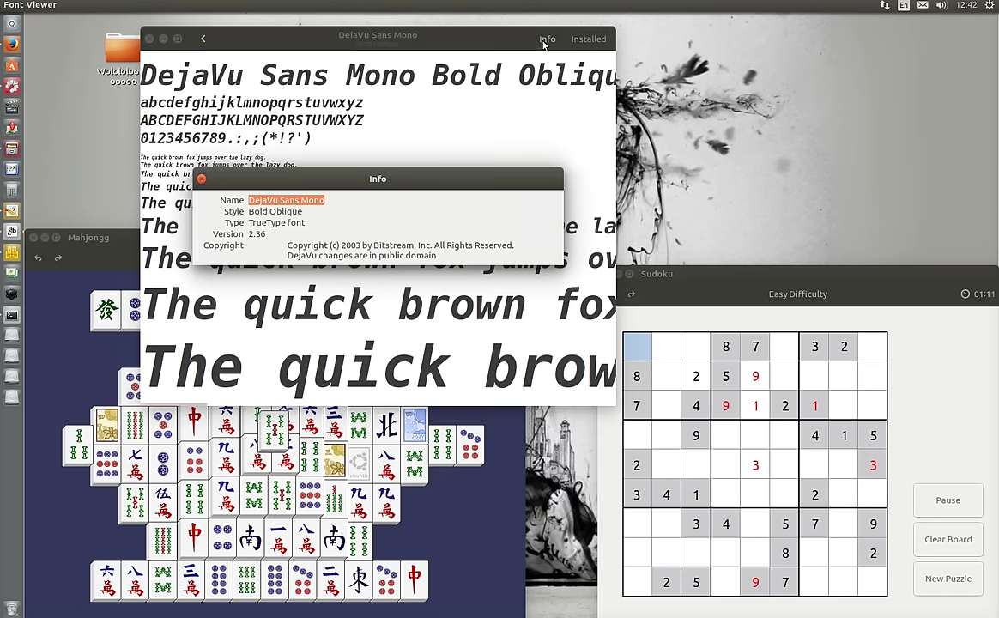
left_click(201, 182)
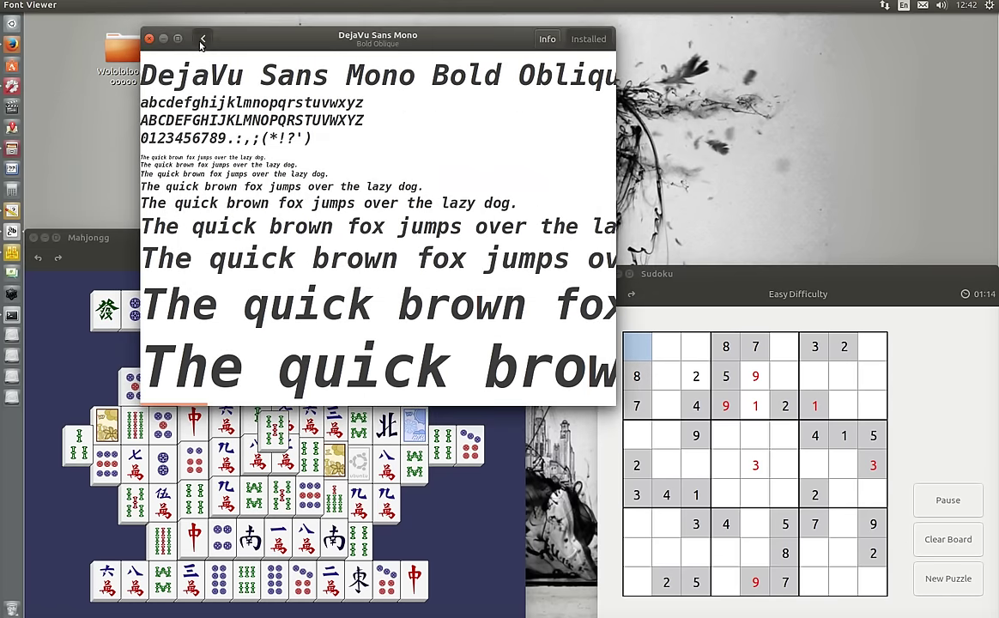
left_click(203, 39)
left_click(290, 180)
left_click(150, 40)
Move the Mahjongg window up over the desktop, try selecting tiles on the board, and close the game.
left_click_drag(268, 249, 411, 106)
left_click(418, 284)
left_click(454, 309)
left_click(177, 89)
Move the Sudoku window up over the desktop and clear all entered numbers from the board.
left_click_drag(686, 273, 308, 53)
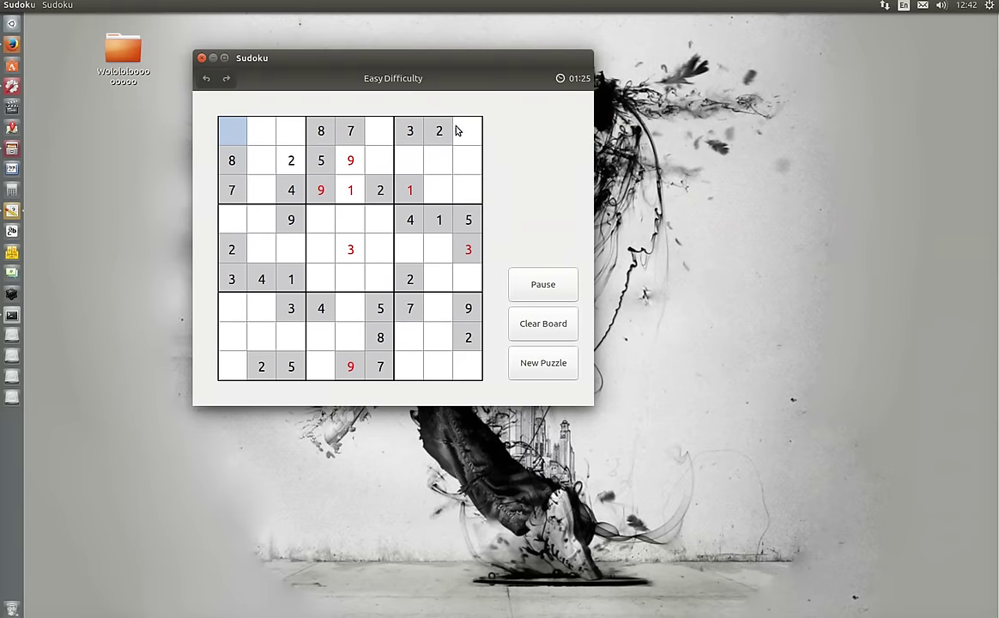
left_click(562, 322)
left_click(471, 272)
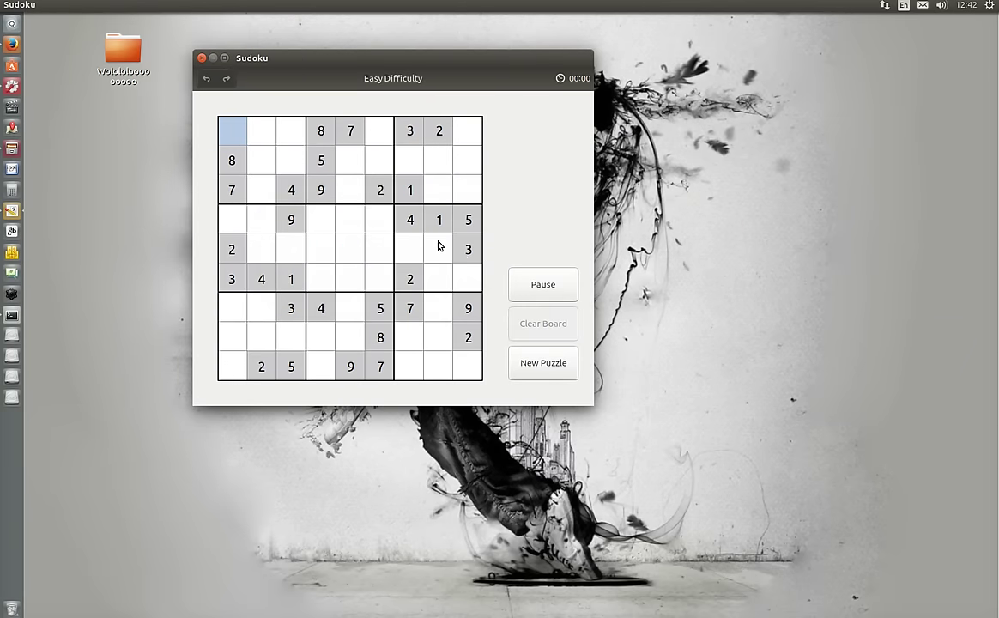
Enter 3 in row 2, column 5 and 7 in row 4, column 6 of the Sudoku board.
left_click(354, 165)
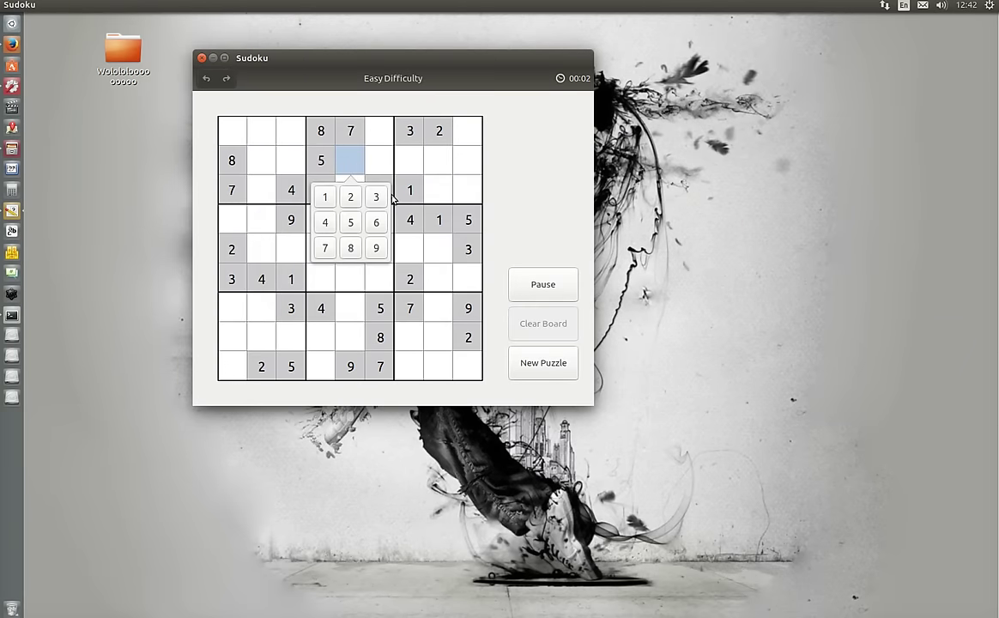
left_click(377, 196)
left_click(381, 223)
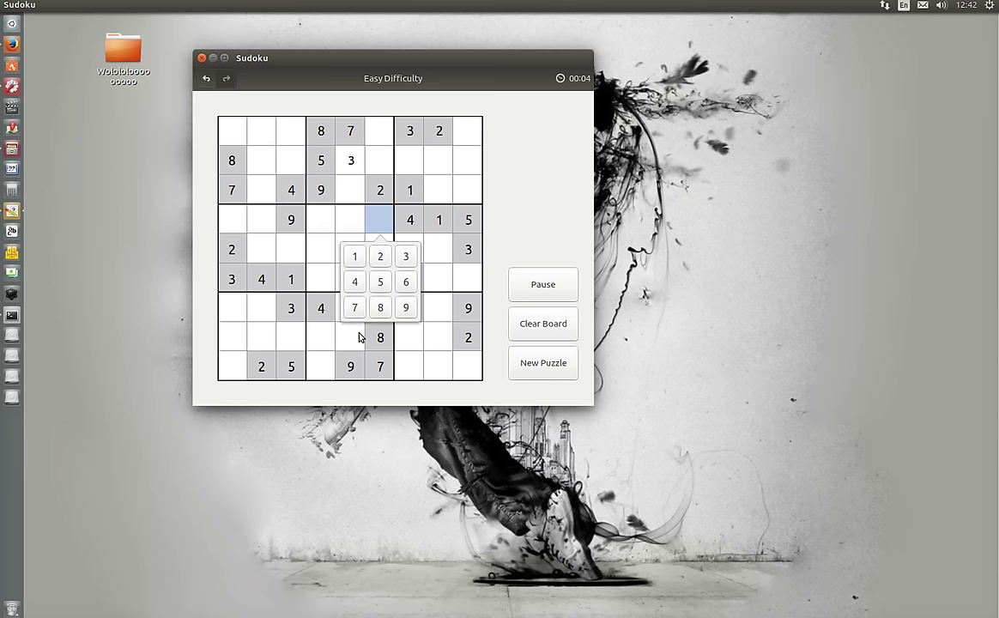
left_click(355, 309)
Enlarge the Sudoku window and enter 3 in row 6, column 5 of the board.
left_click(349, 290)
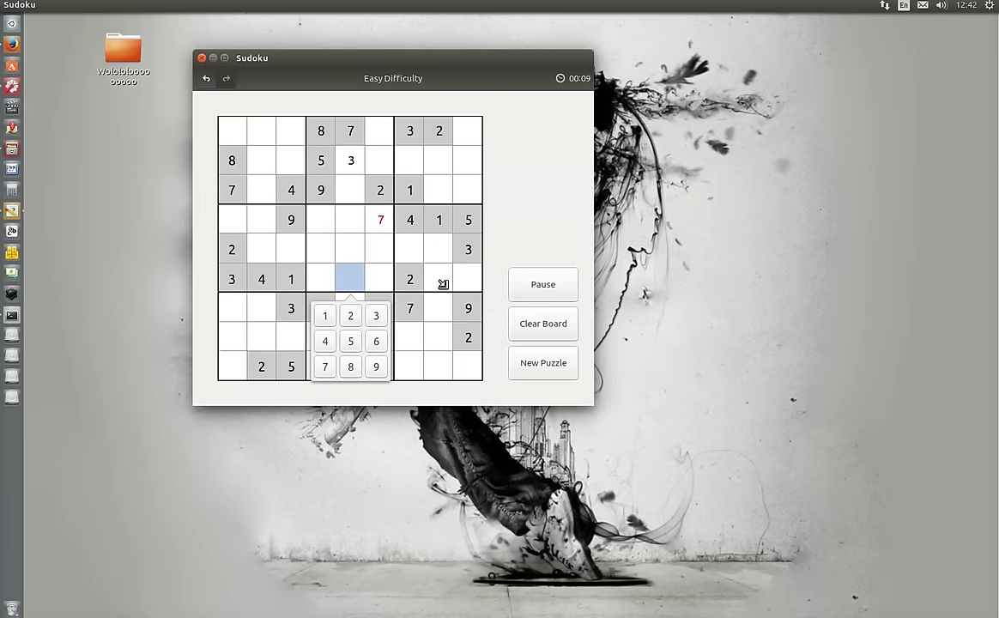
left_click_drag(443, 284, 730, 506)
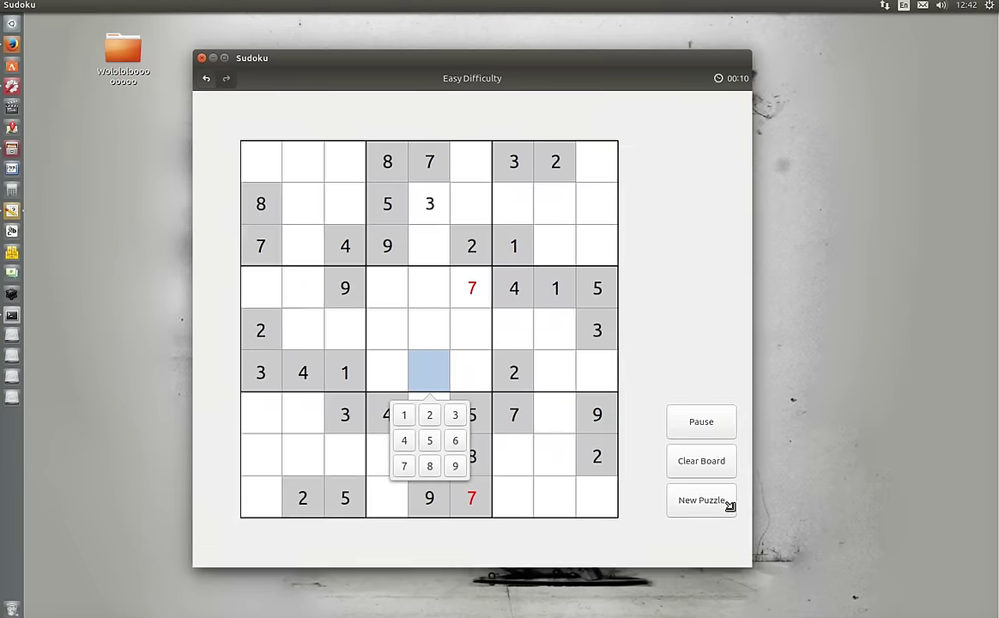
left_click(444, 385)
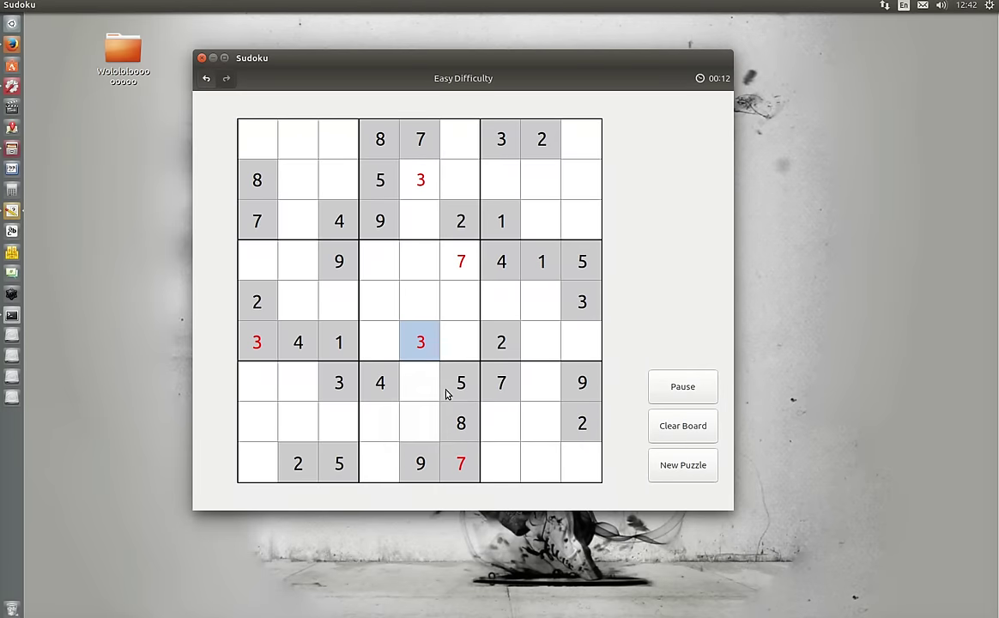
Switch to the Terminal window running recordmydesktop.
key("alt+Tab")
key("alt+Tab")
key("alt+Tab")
key("alt+shift+Tab")
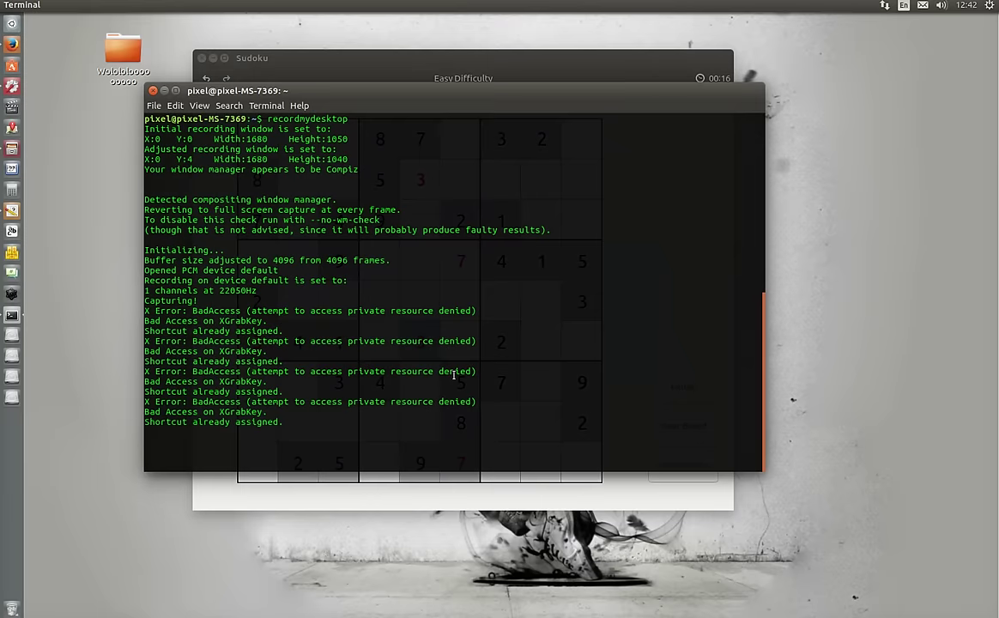